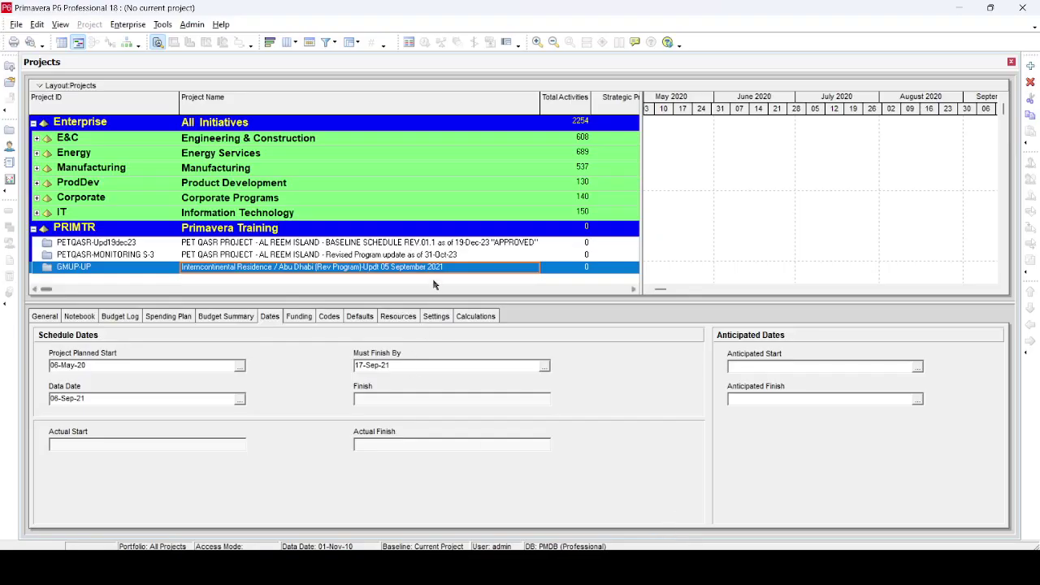
Open the GMUP-UP project to show its activities
right_click(436, 268)
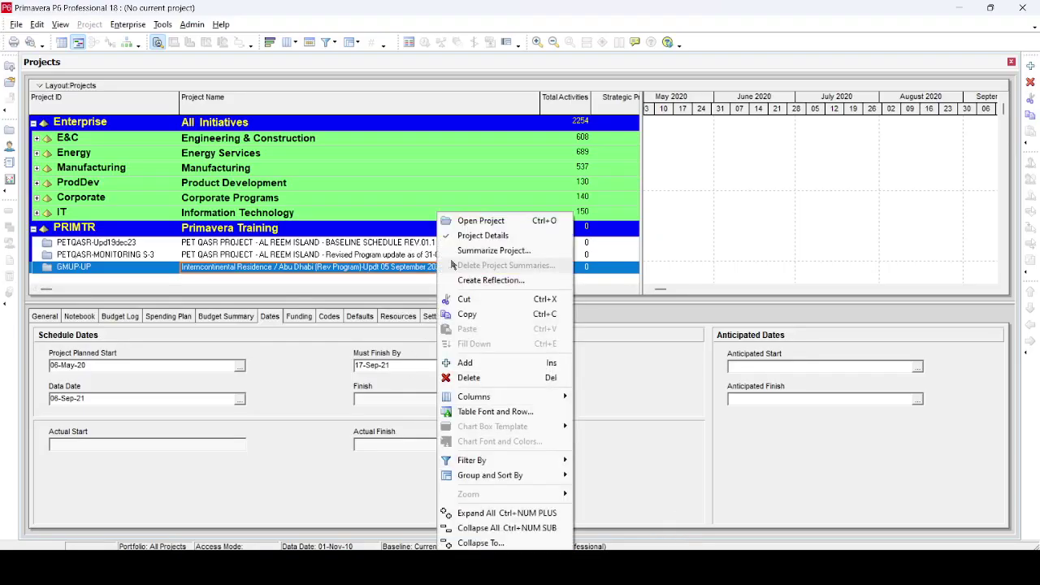
left_click(487, 222)
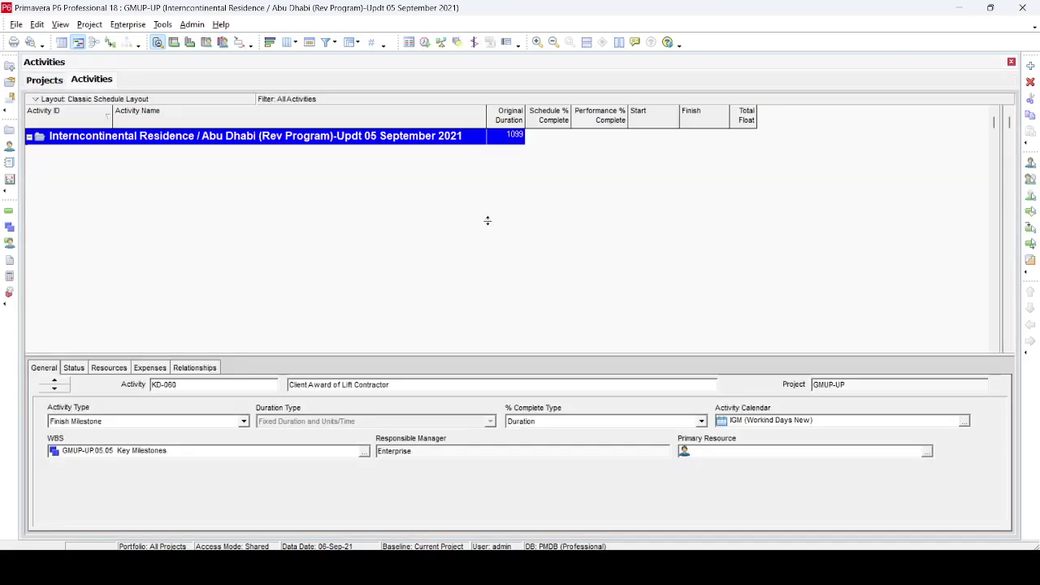
scroll(397, 224, "down", 1)
scroll(397, 223, "up", 1)
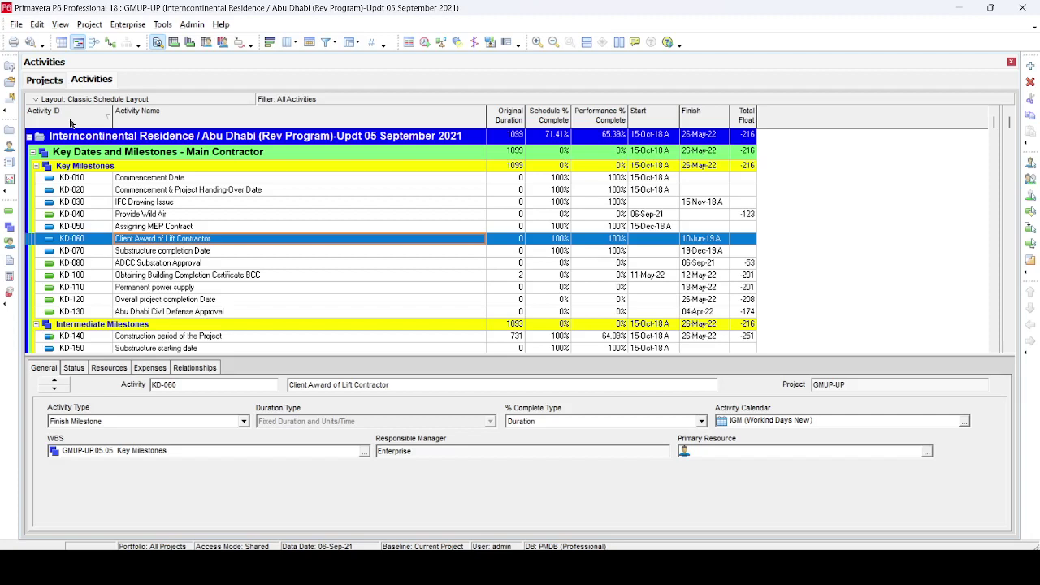
Schedule the project with the data date 06-Sep-21 and open the resulting scheduling log in a maximized window
key("F9")
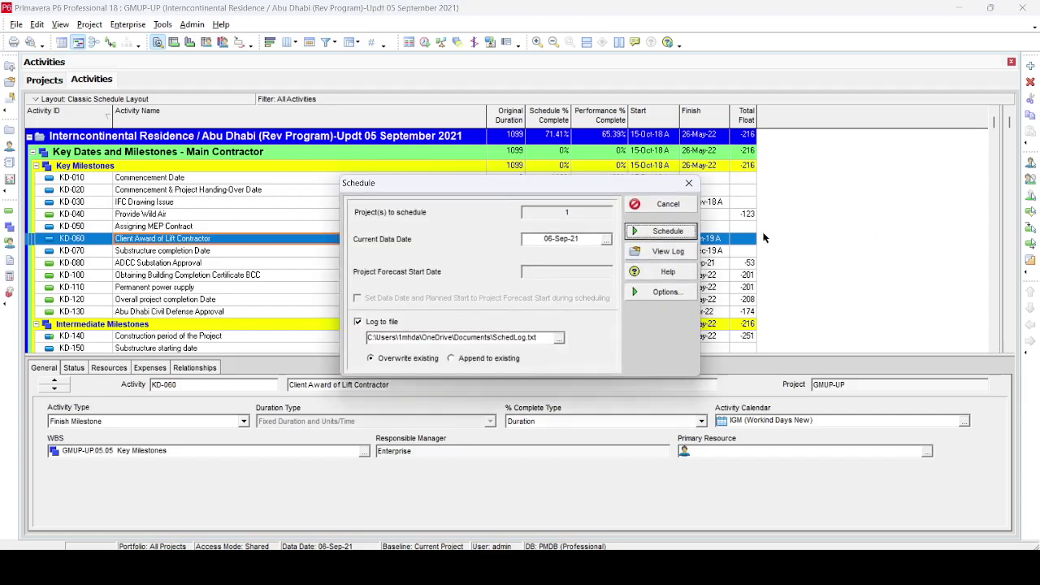
left_click(675, 232)
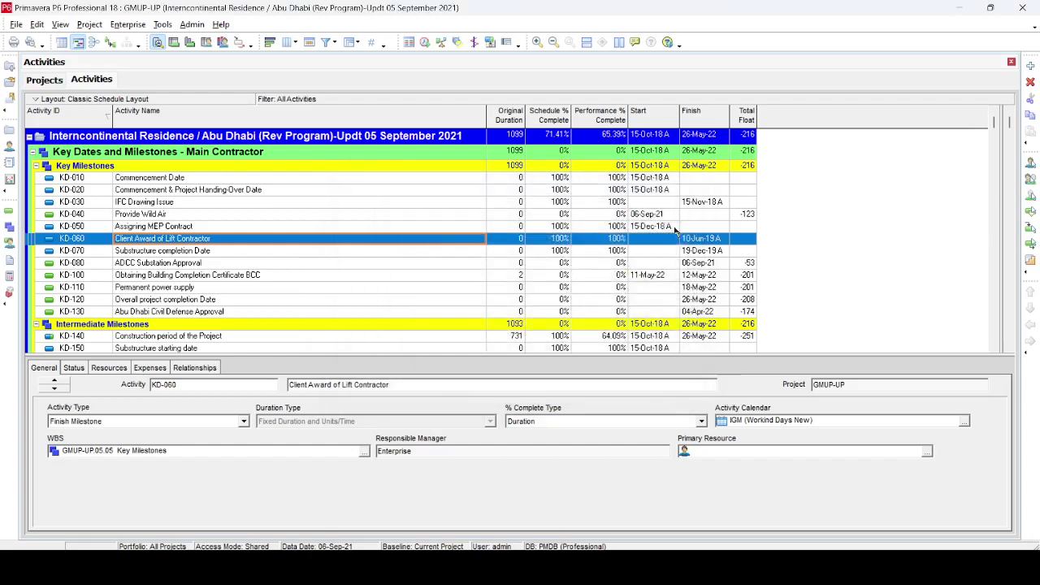
key("F9")
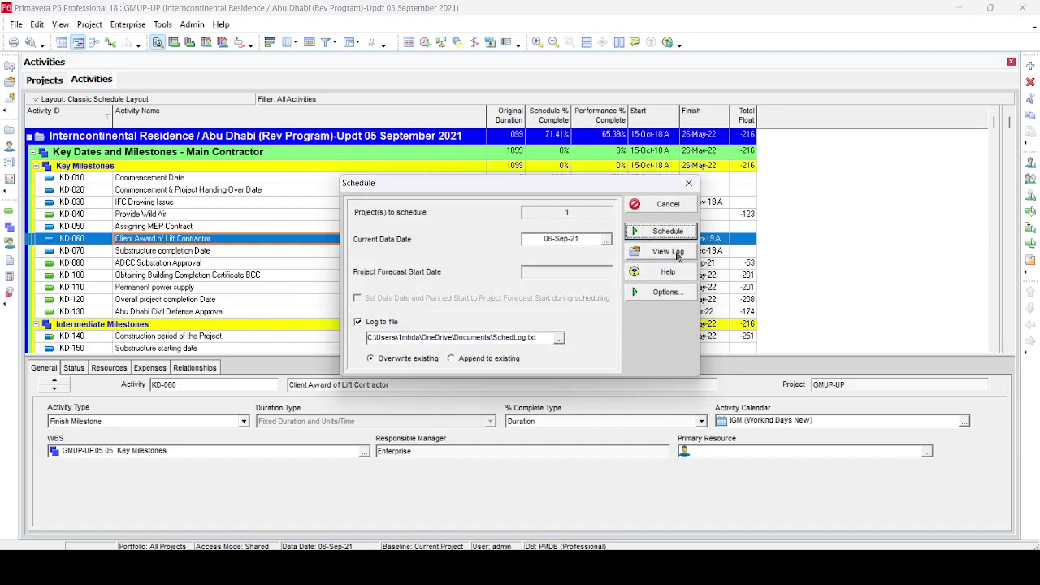
left_click(679, 254)
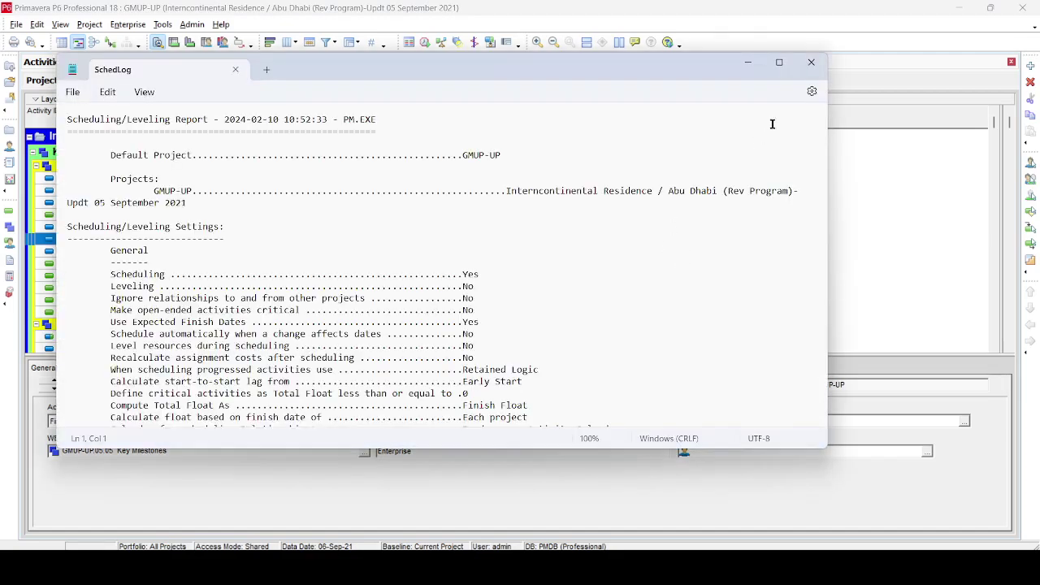
left_click(780, 65)
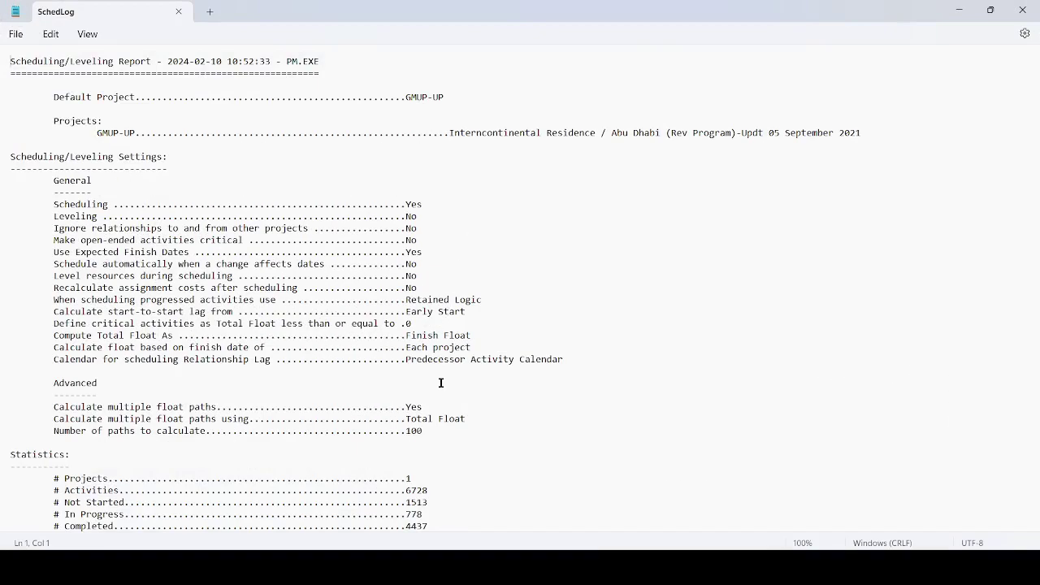
Examine the scheduling log's settings and statistics, especially the number of activities, and close the log and the scheduling dialog
scroll(439, 396, "down", 4)
scroll(441, 399, "up", 3)
scroll(443, 410, "down", 2)
scroll(441, 418, "up", 6, "ctrl")
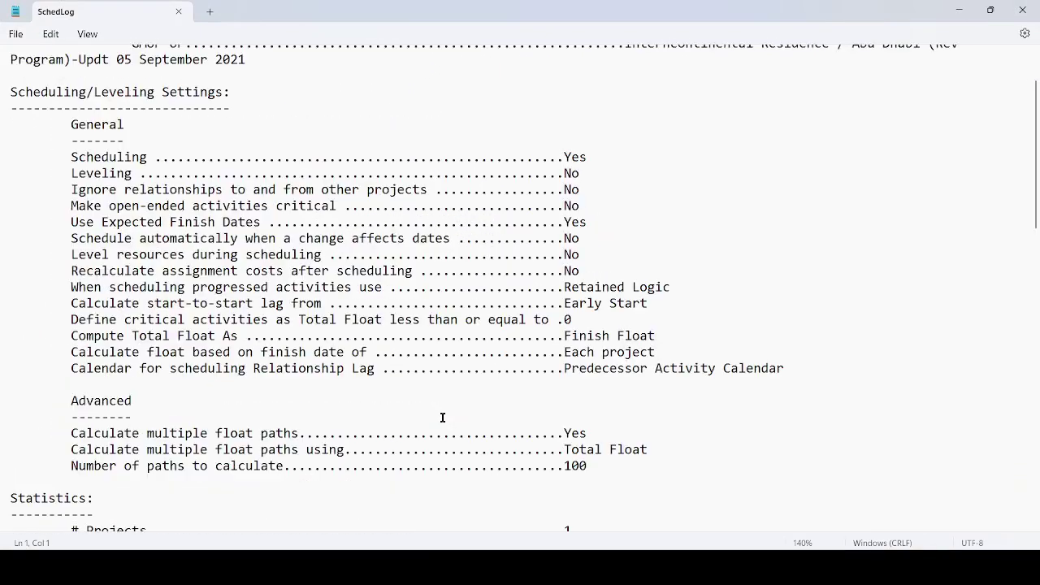
scroll(442, 428, "down", 5)
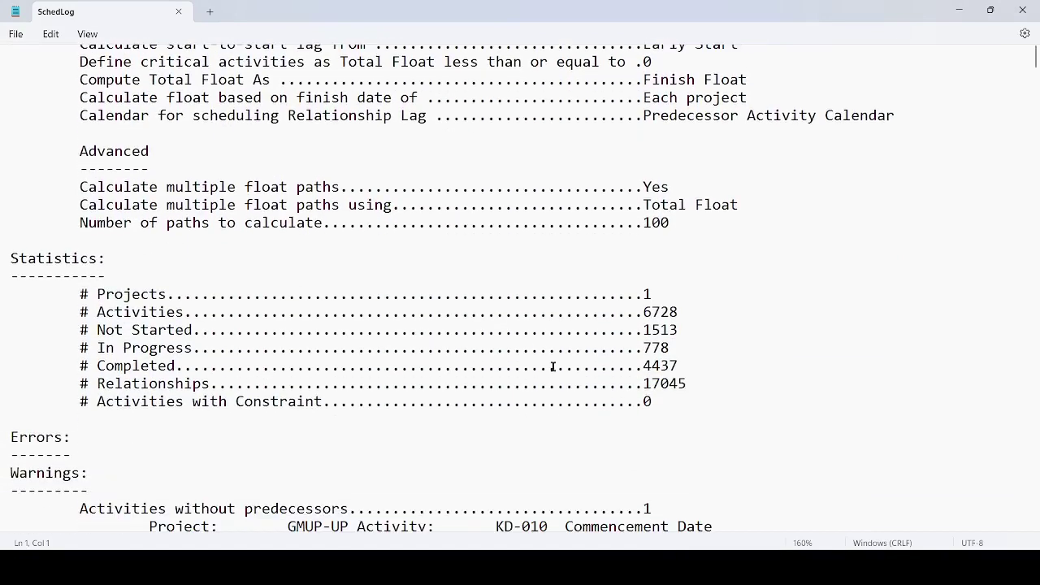
left_click_drag(642, 317, 680, 313)
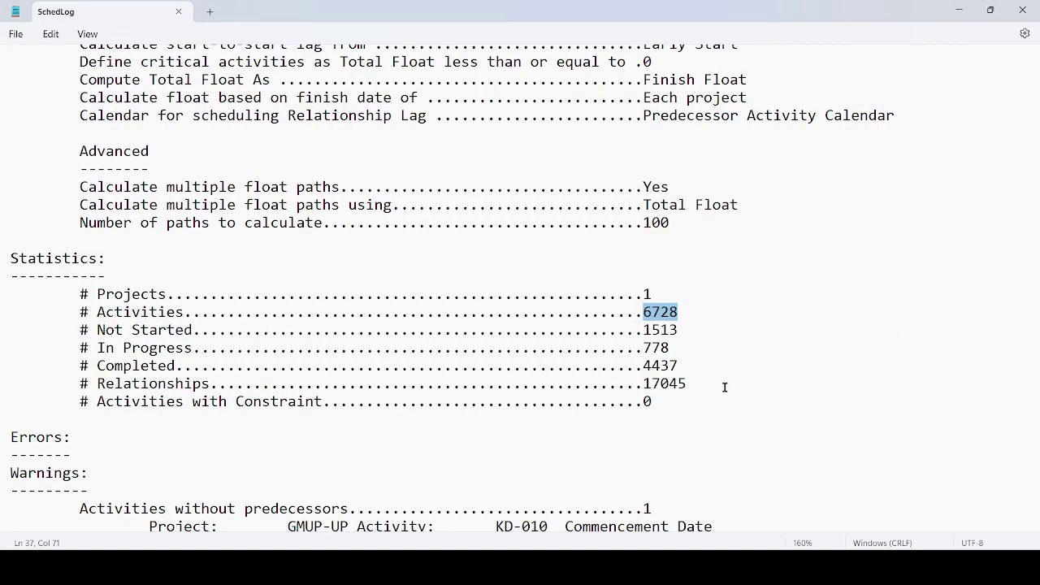
scroll(724, 387, "down", 3, "ctrl")
scroll(727, 386, "up", 2)
left_click(1024, 11)
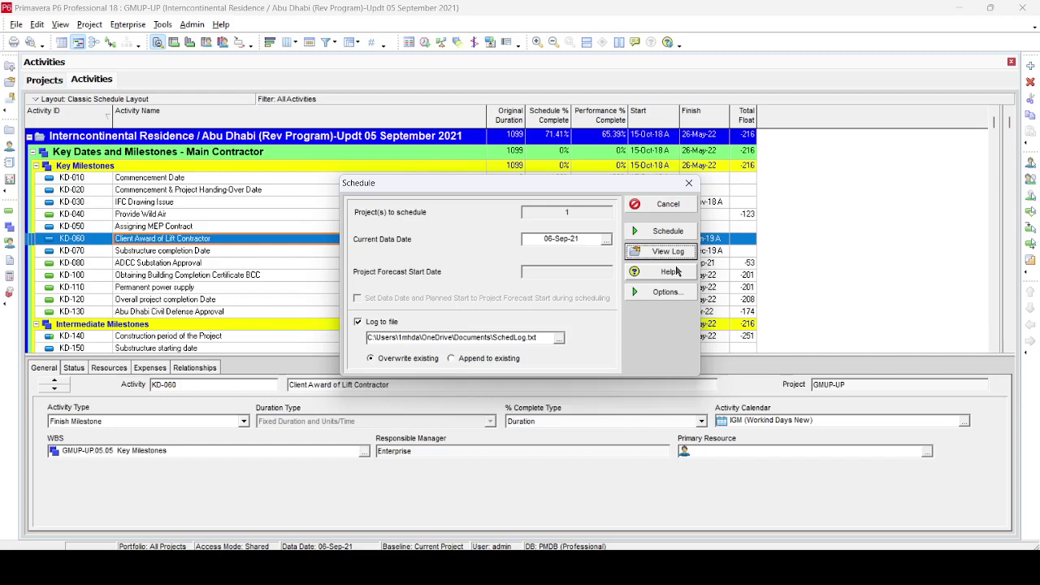
left_click(688, 205)
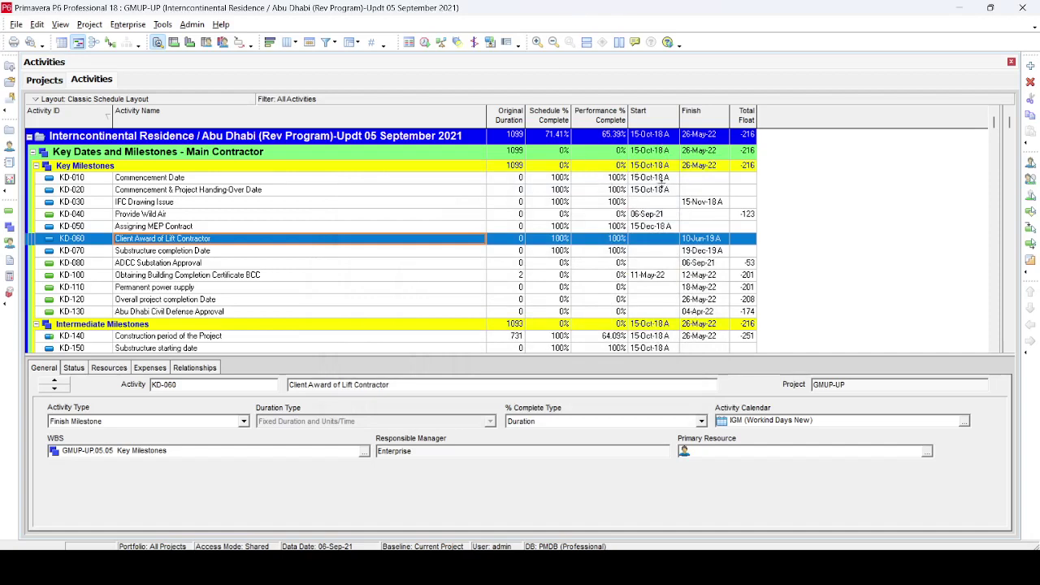
Select and copy all activities in the schedule table
scroll(663, 185, "down", 20)
scroll(650, 292, "down", 3)
scroll(650, 294, "up", 13)
scroll(650, 295, "up", 5)
left_click(339, 216)
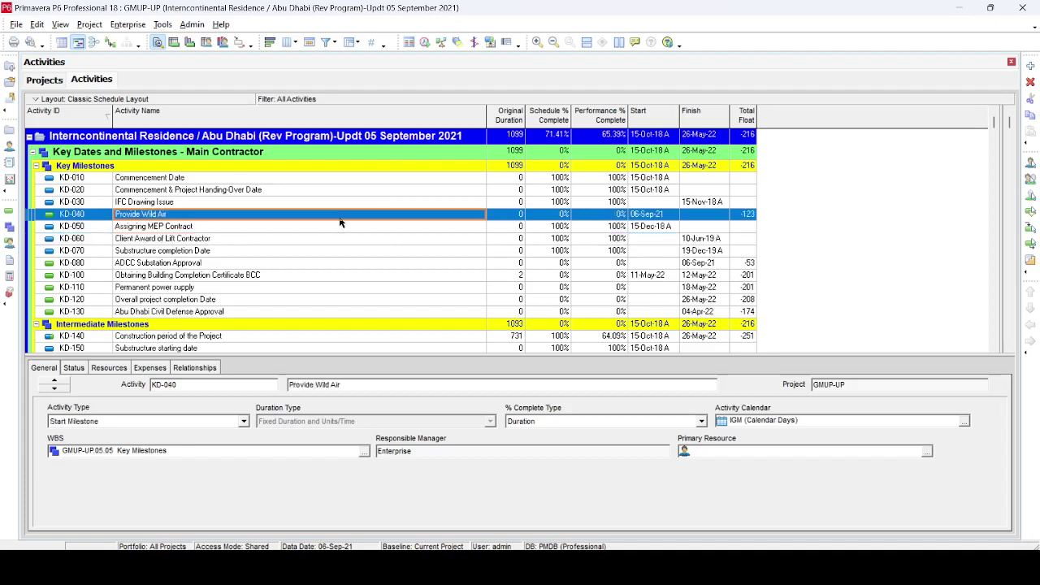
key("ctrl+a")
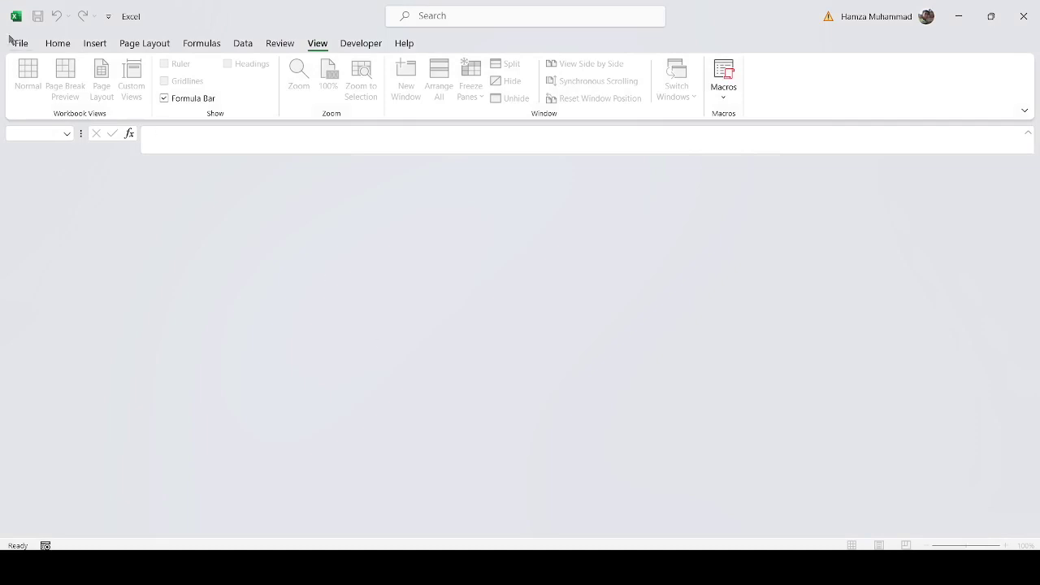
Switch to Excel, create a blank workbook and paste the copied activities starting at cell A1
left_click(16, 44)
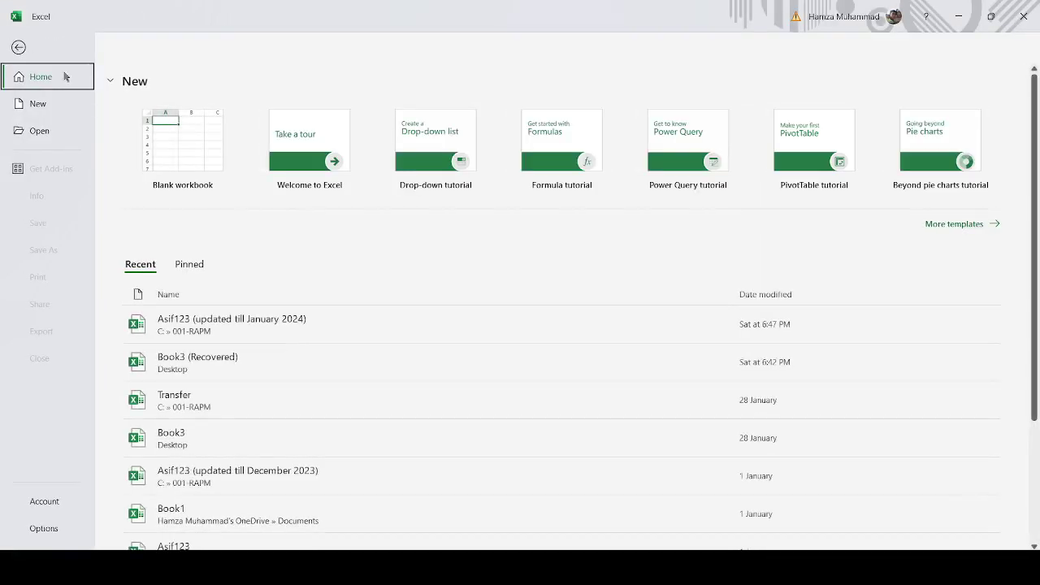
left_click(179, 145)
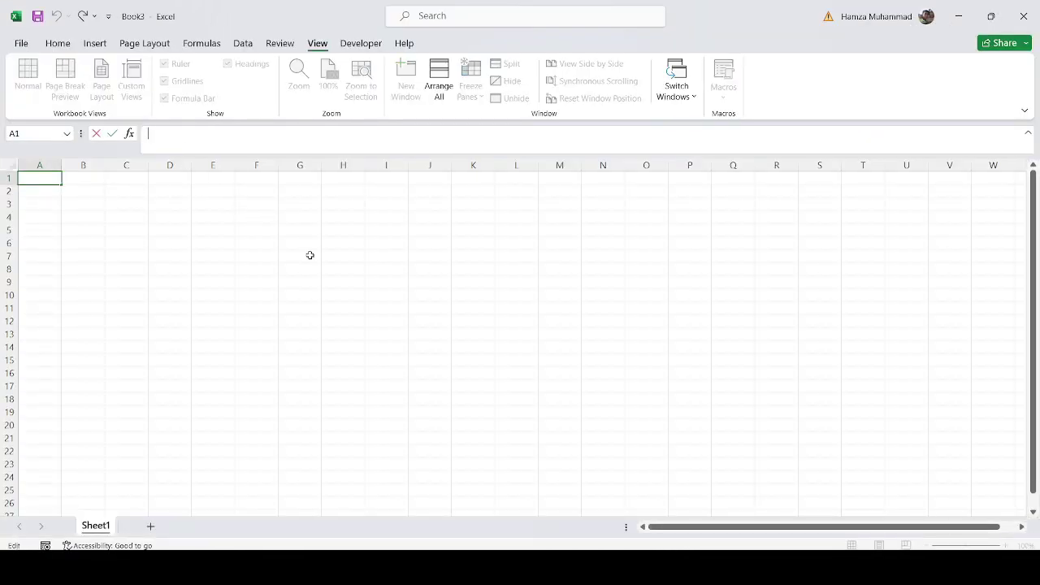
left_click(307, 254)
left_click(56, 178)
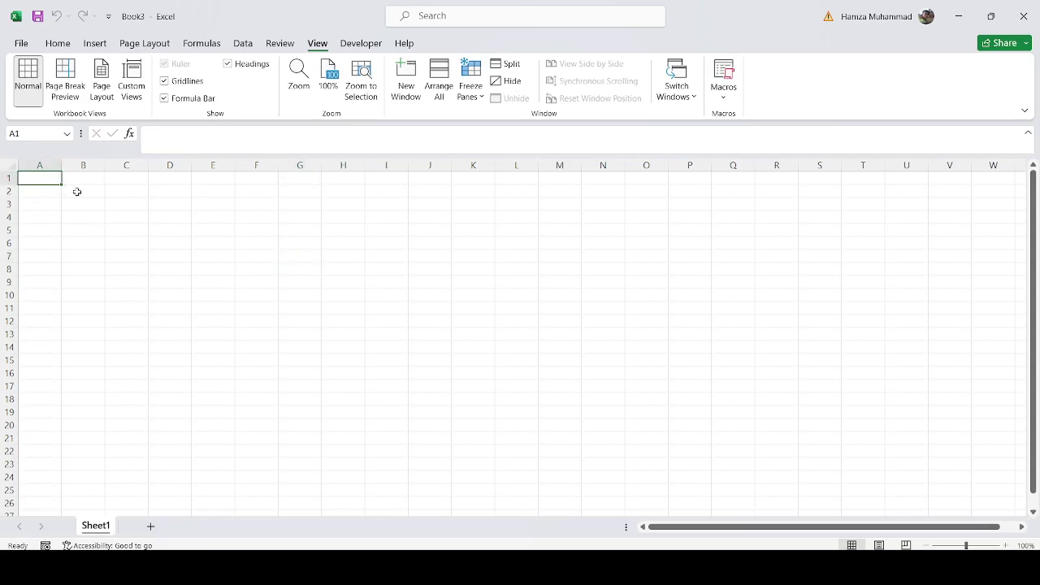
key("ctrl+v")
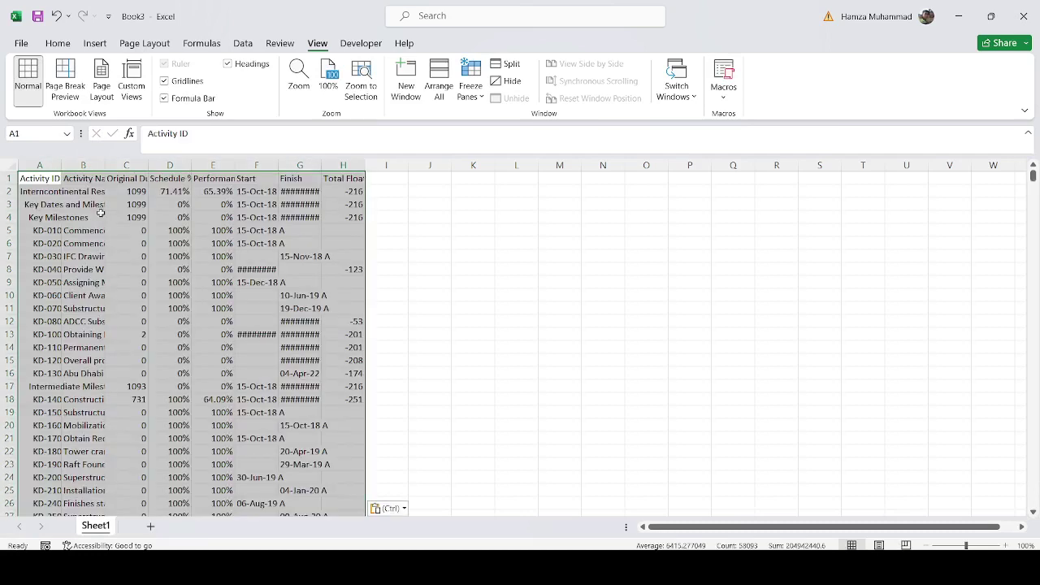
Autofit the widths of all columns on the sheet to the pasted activity data
scroll(140, 317, "up", 5)
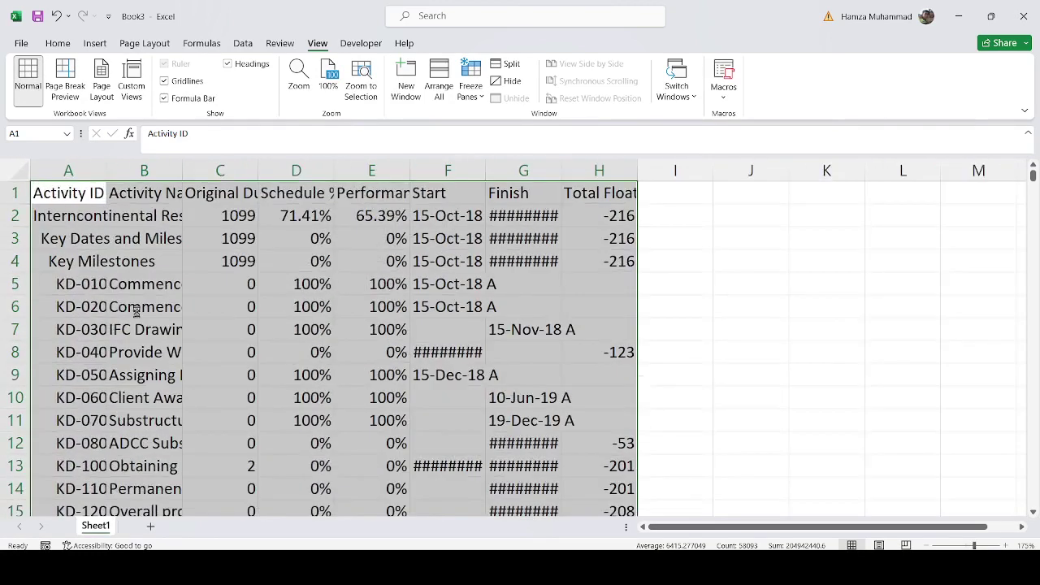
scroll(135, 301, "down", 20)
scroll(135, 295, "up", 2)
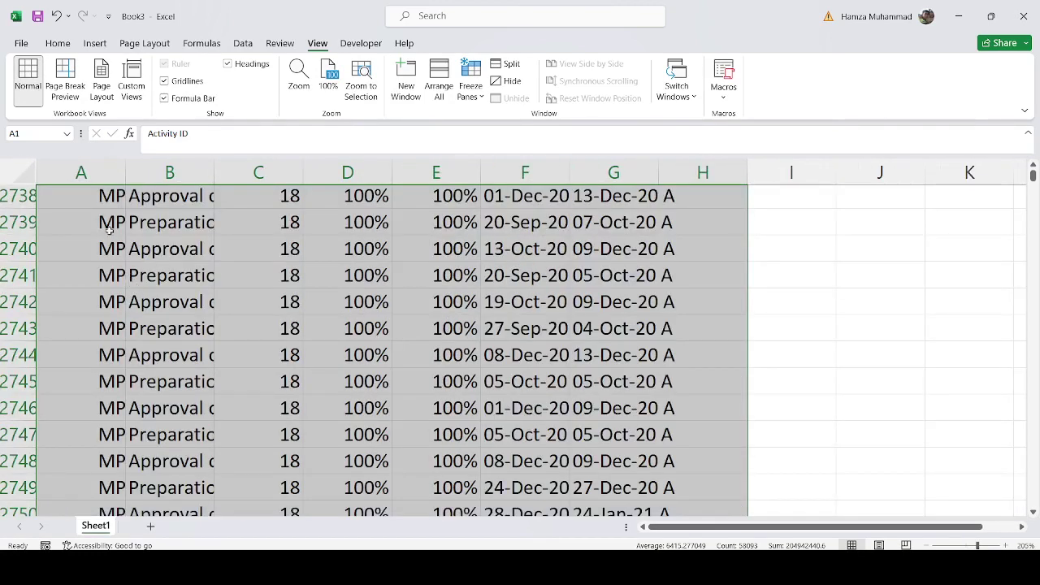
left_click(18, 165)
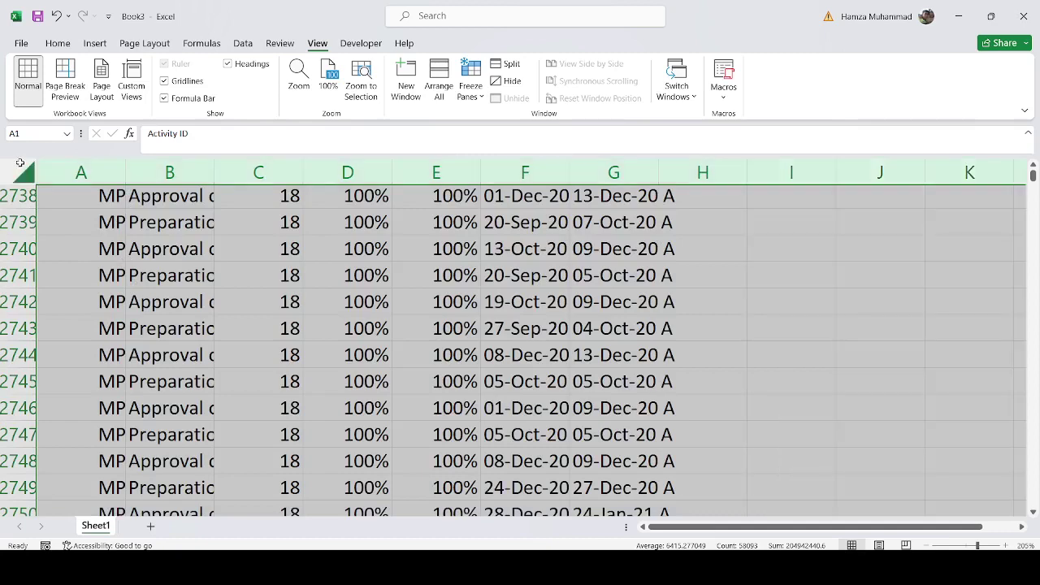
scroll(382, 366, "down", 8, "ctrl")
left_click(712, 421)
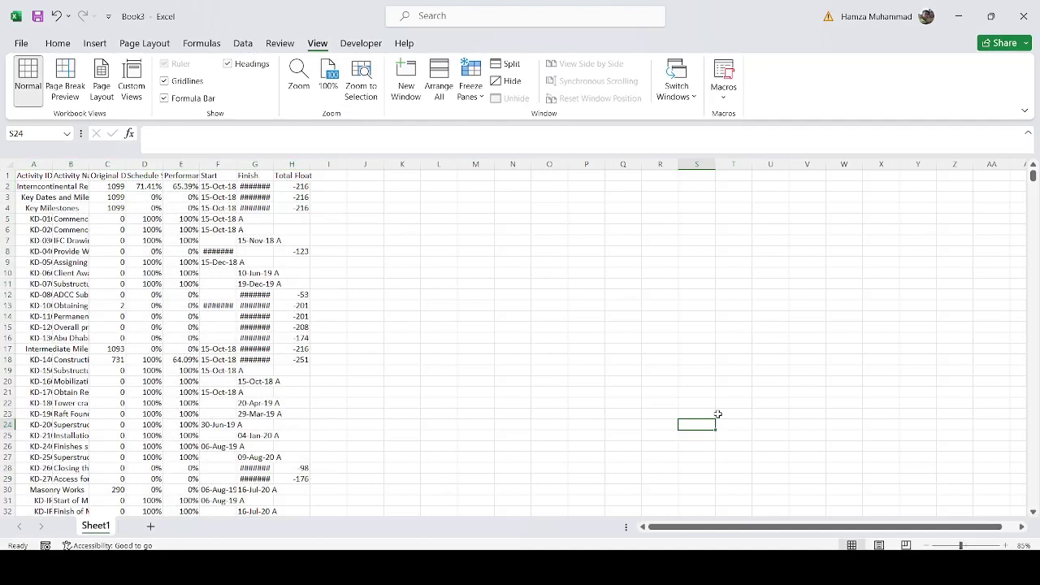
left_click(10, 166)
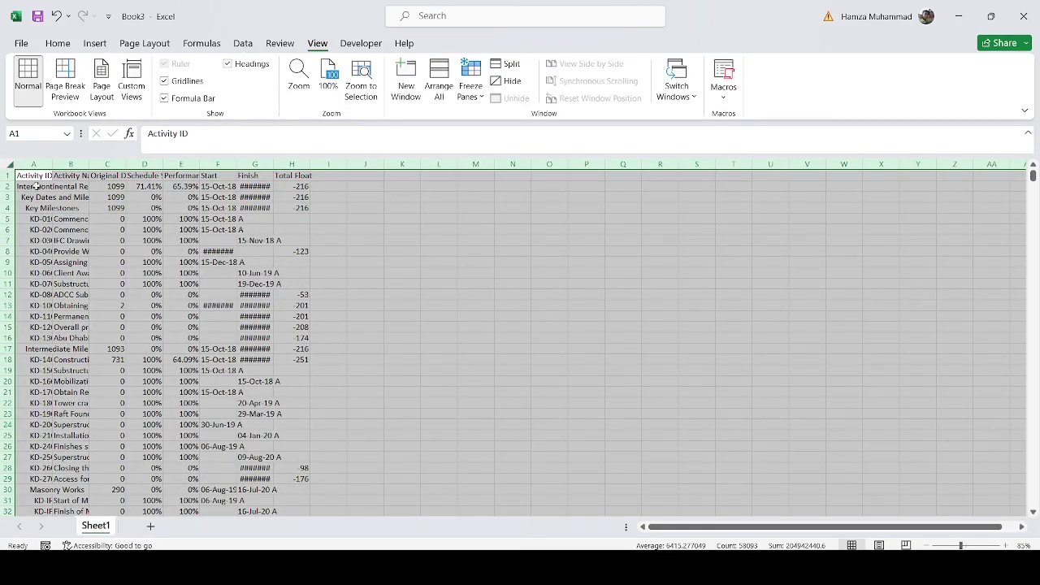
scroll(65, 190, "up", 8, "ctrl")
scroll(99, 206, "up", 4, "ctrl")
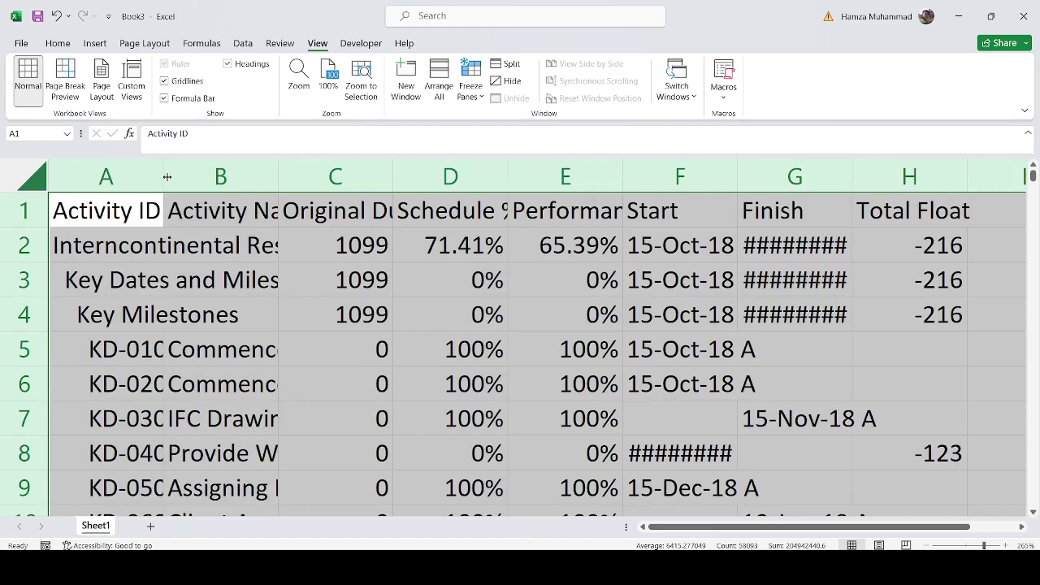
double_click(167, 177)
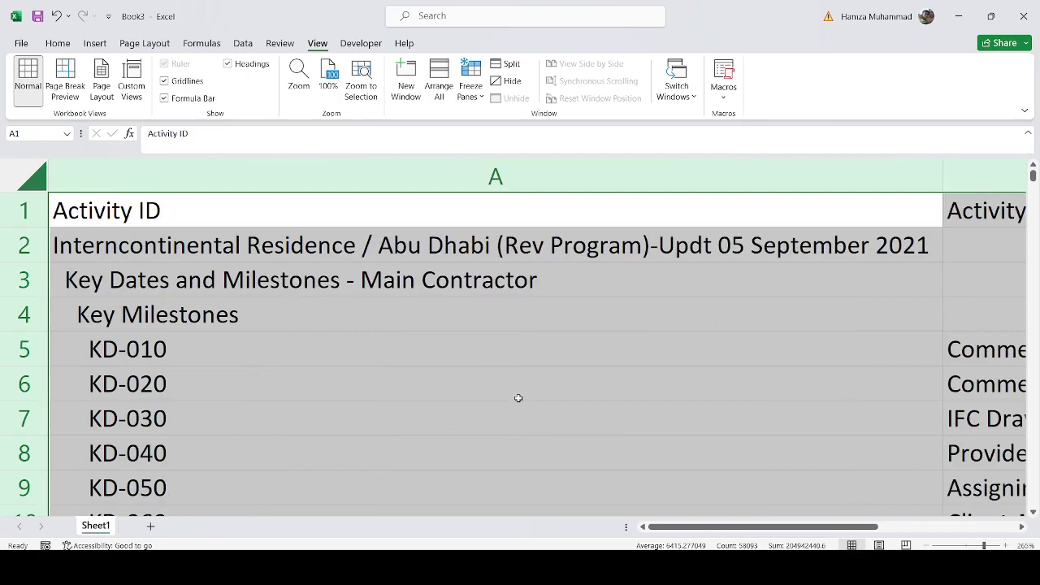
scroll(516, 399, "down", 11, "ctrl")
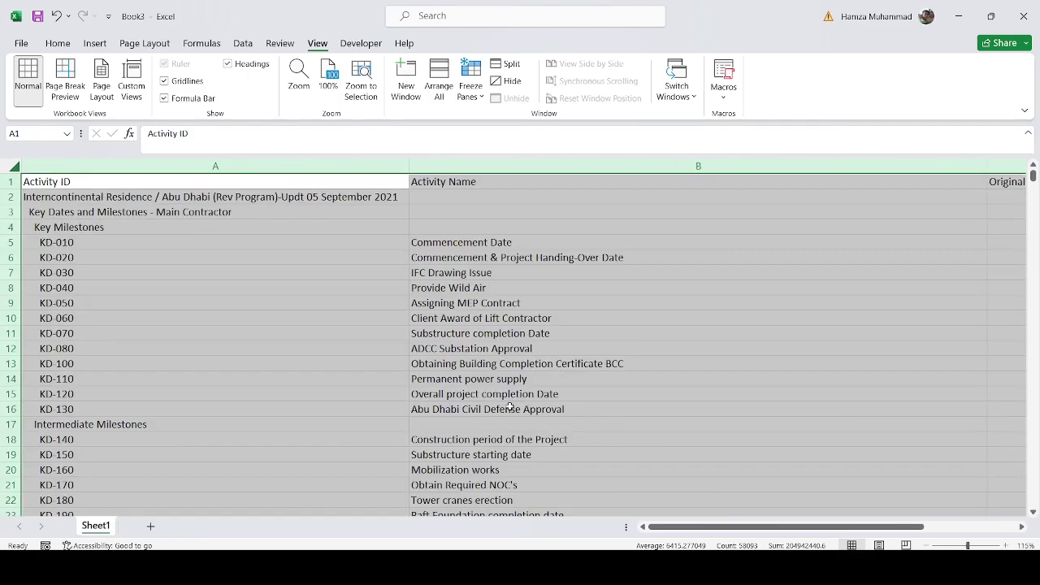
Narrow the Activity ID column to about the width of the activity IDs
left_click(502, 385)
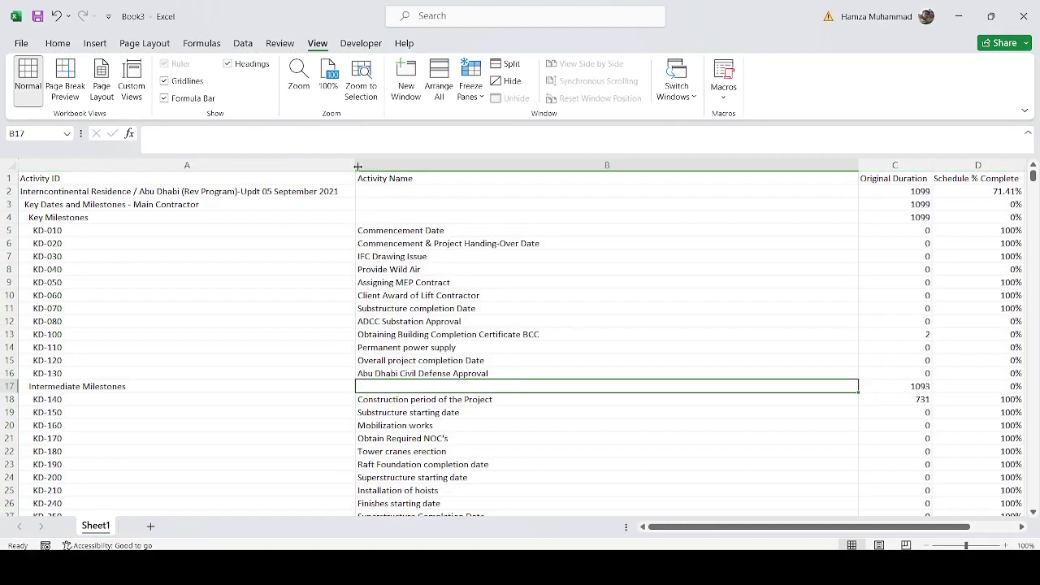
left_click_drag(355, 167, 91, 174)
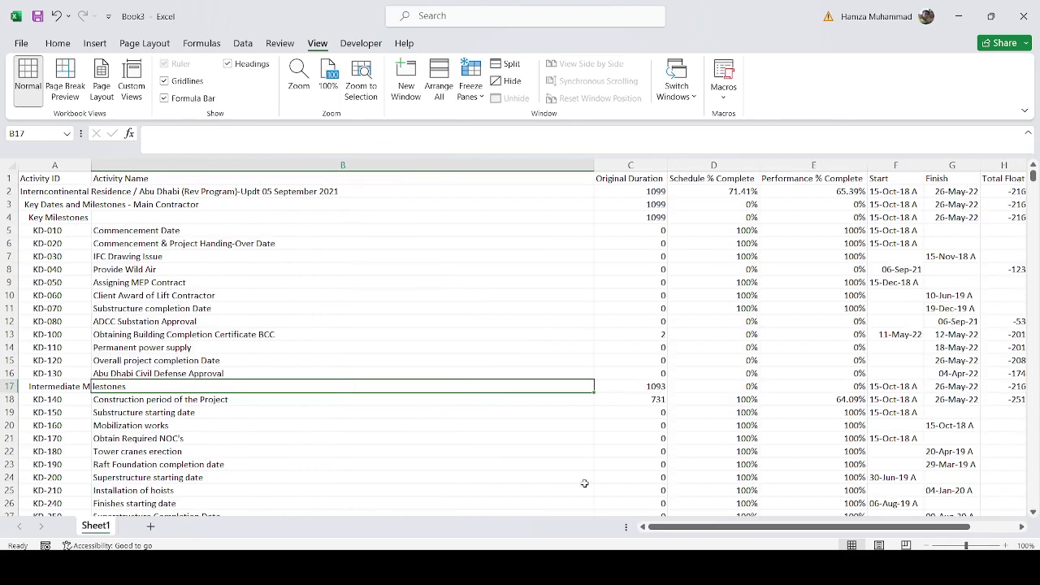
left_click_drag(786, 527, 833, 528)
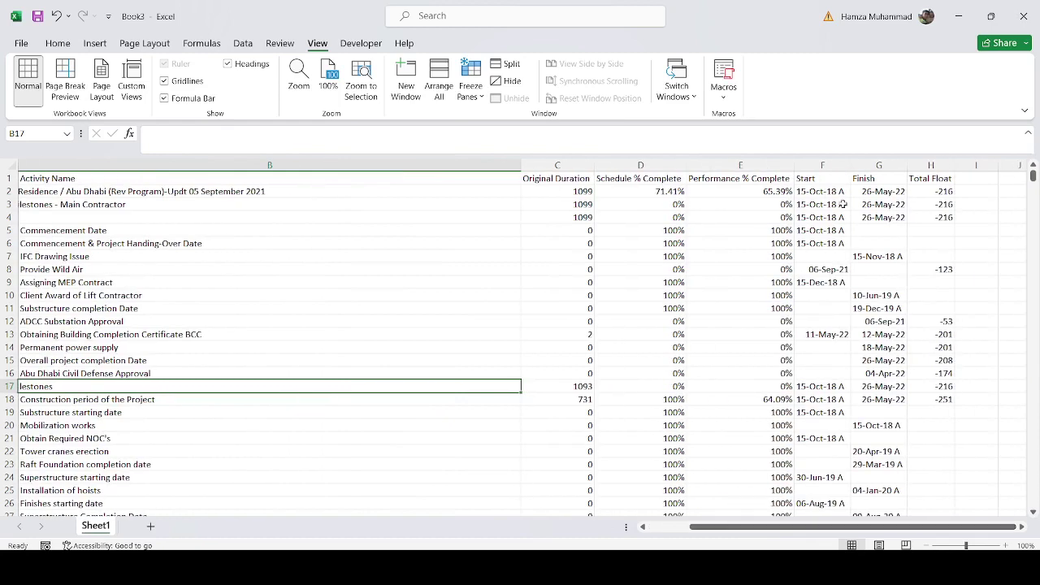
Clear all pasted activity data from Sheet1, including the summary rows
left_click_drag(8, 192, 5, 216)
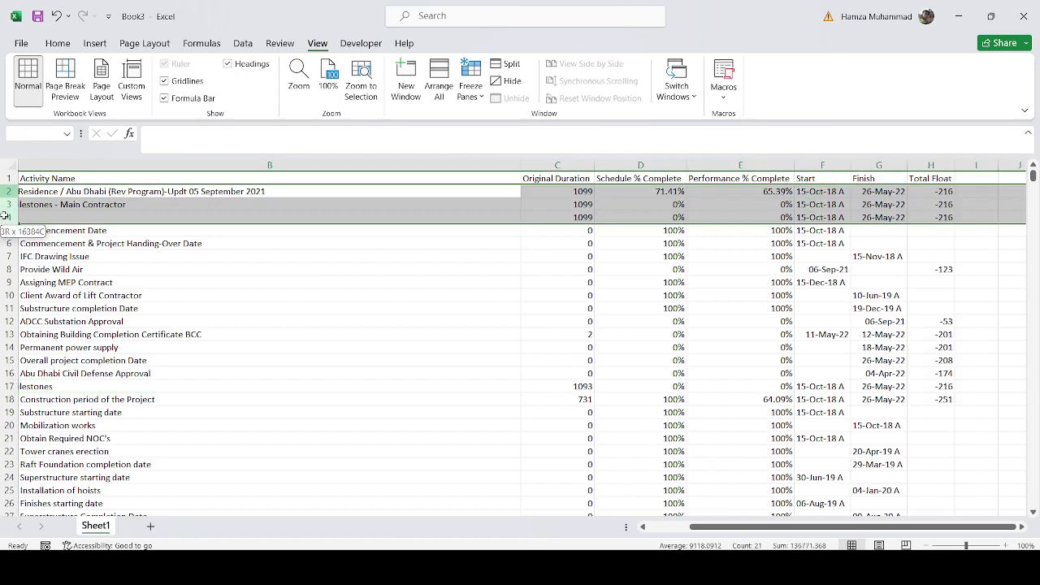
left_click_drag(5, 216, 5, 214)
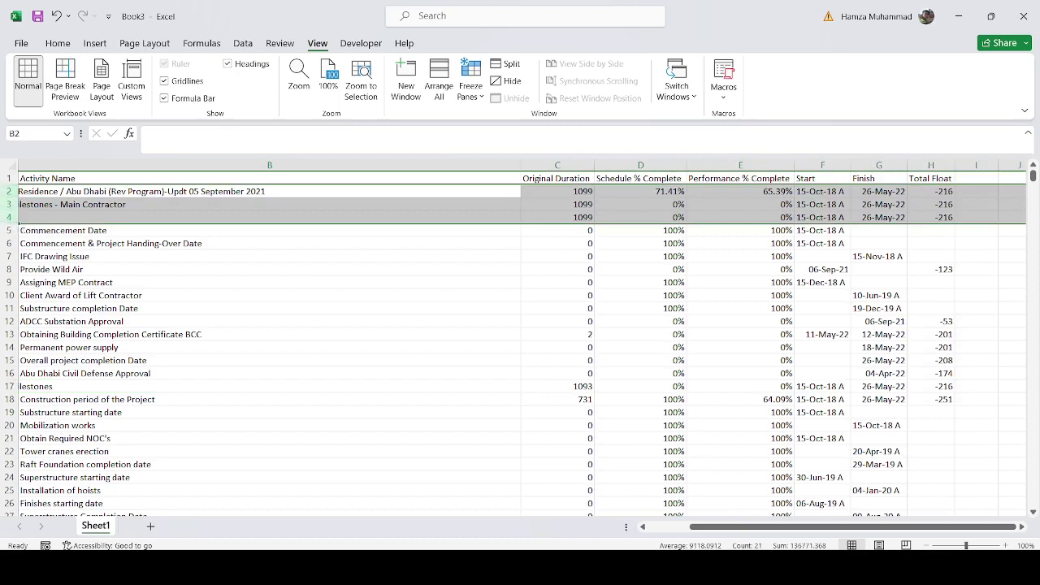
left_click(9, 162)
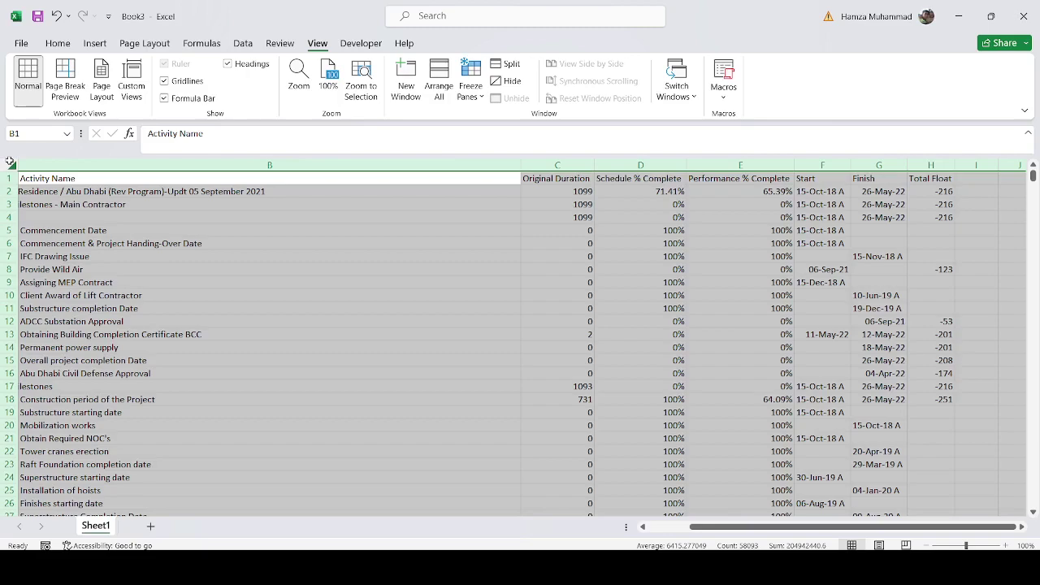
key("Delete")
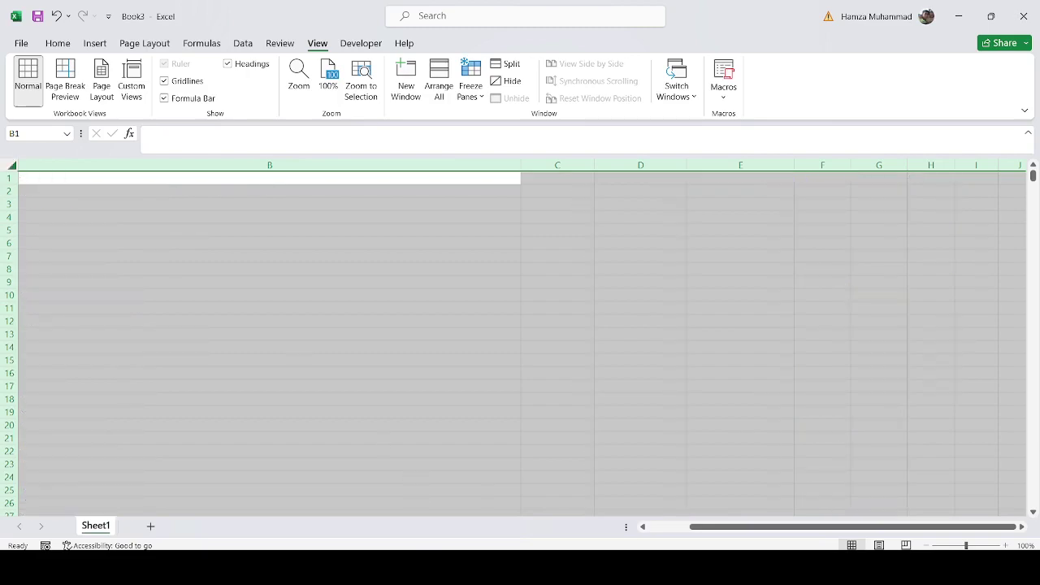
Switch to Primavera P6 and turn off group totals in the activity table's Group and Sort settings
key("alt+Tab")
left_click(433, 228)
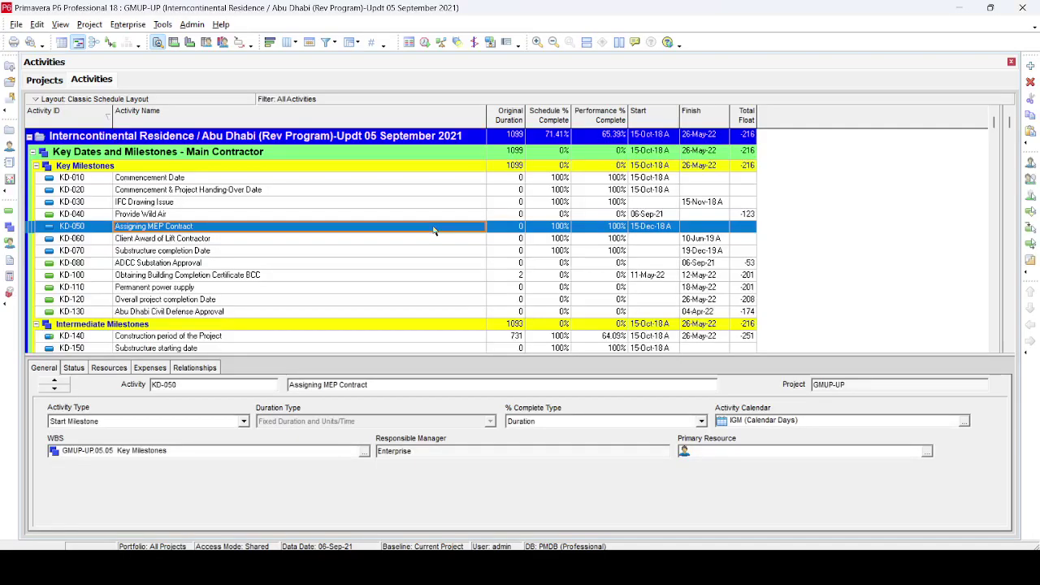
left_click(352, 43)
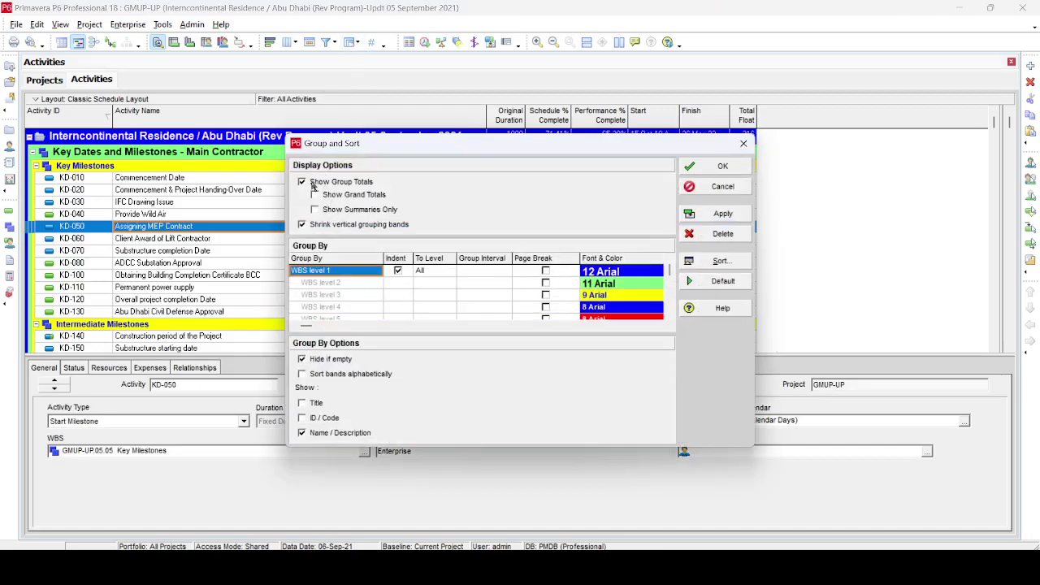
left_click(309, 186)
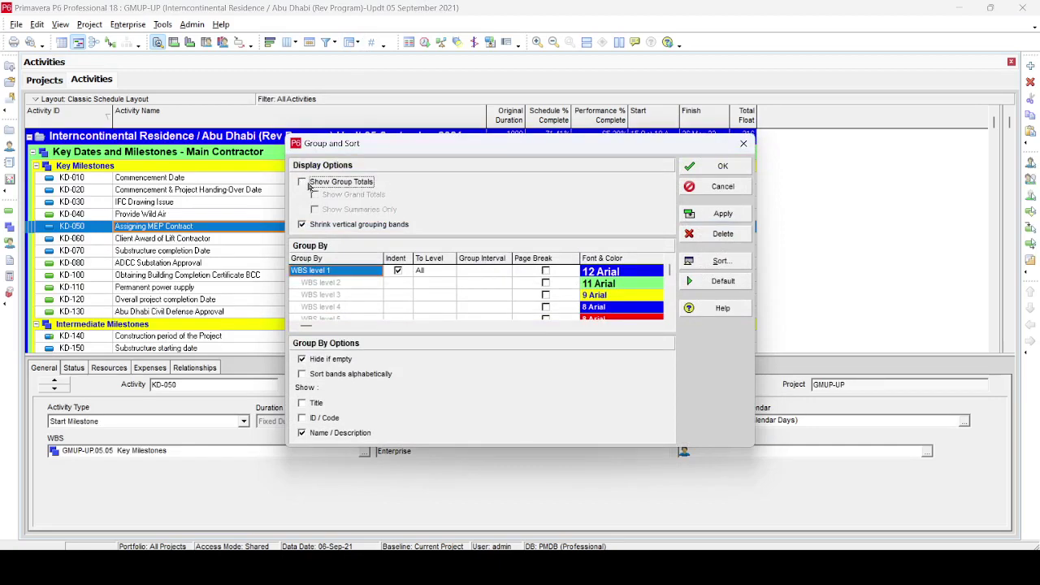
left_click(718, 218)
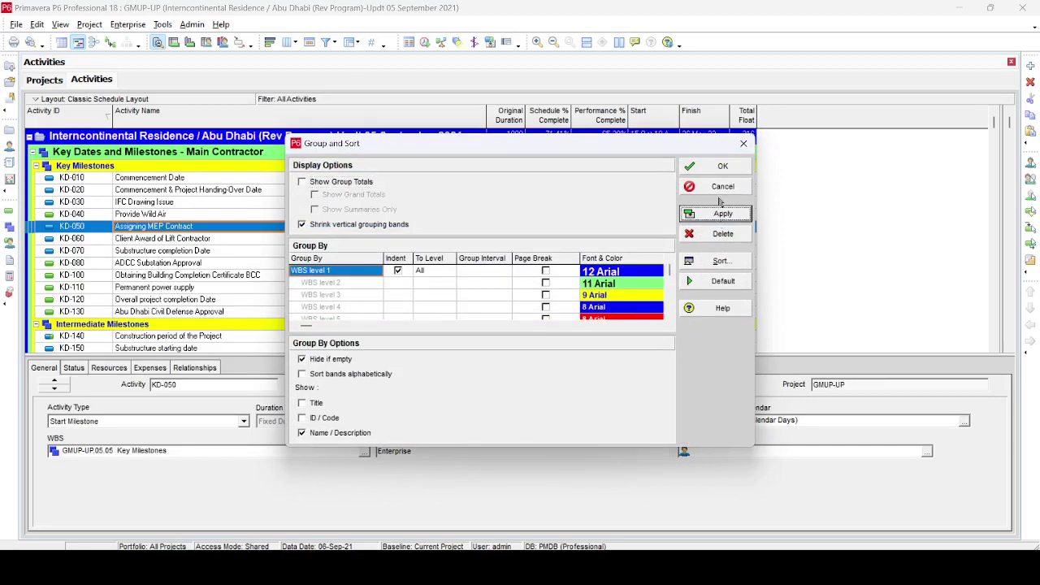
left_click(722, 169)
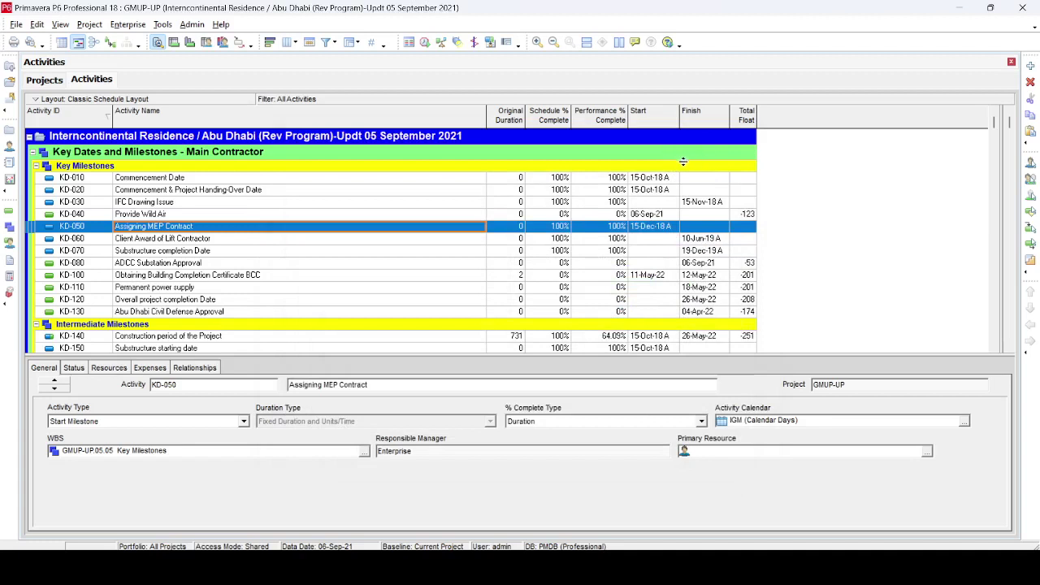
Copy all activities without group totals and paste them into the Excel workbook's Sheet1 starting at cell A1
left_click(426, 203)
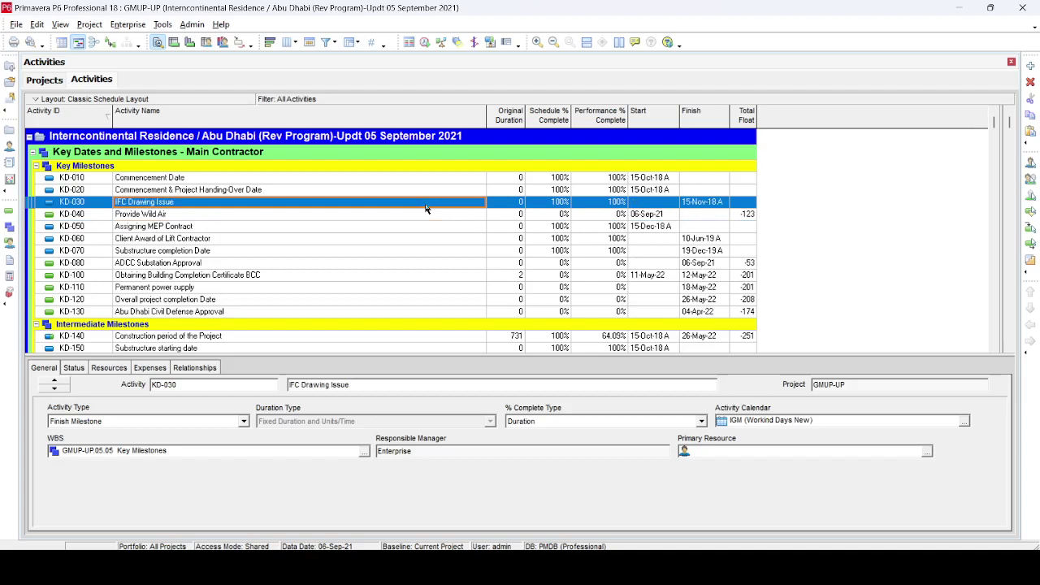
key("ctrl+a")
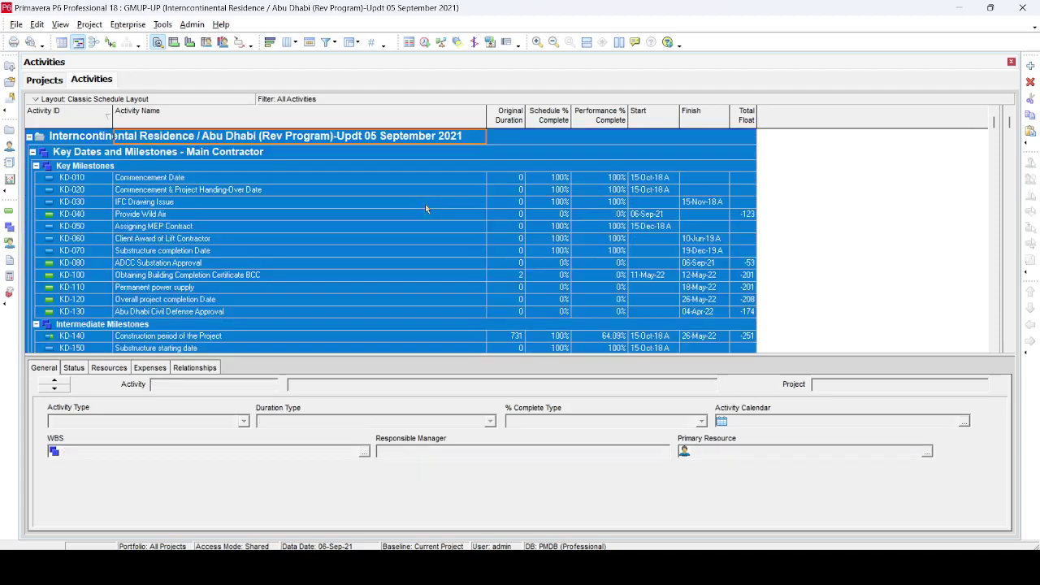
key("alt+Tab")
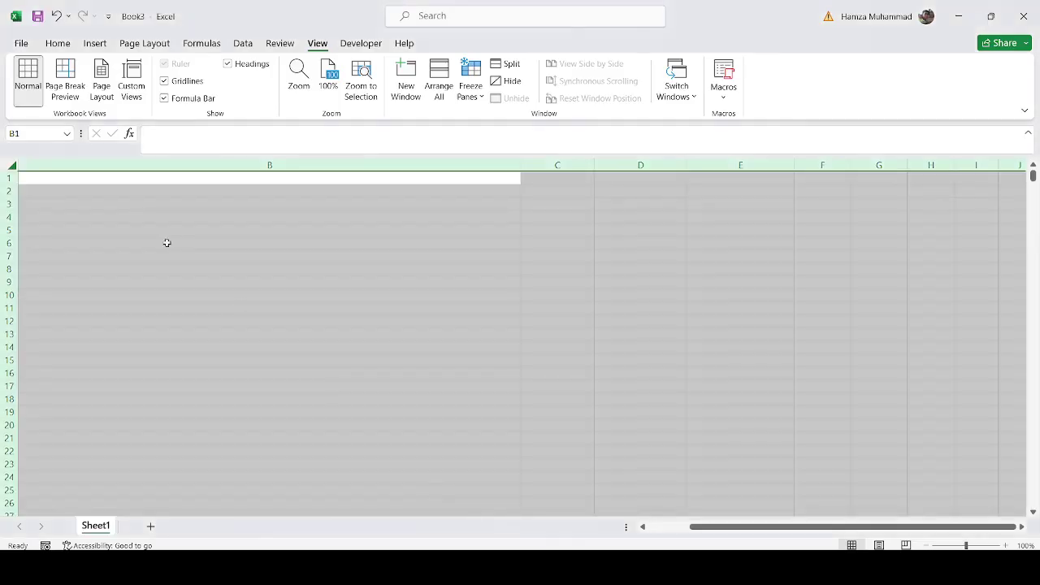
left_click(127, 241)
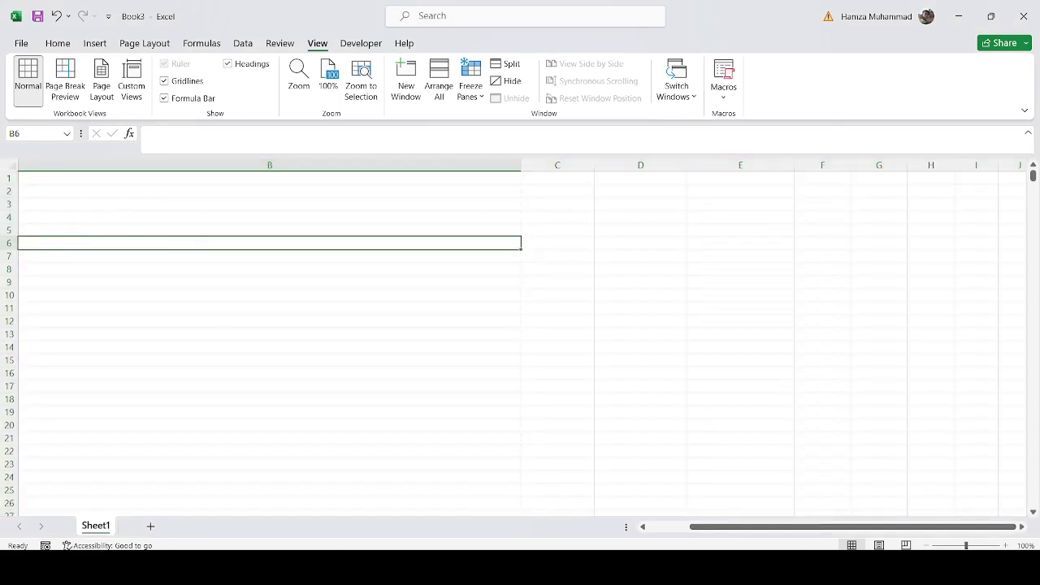
left_click(642, 526)
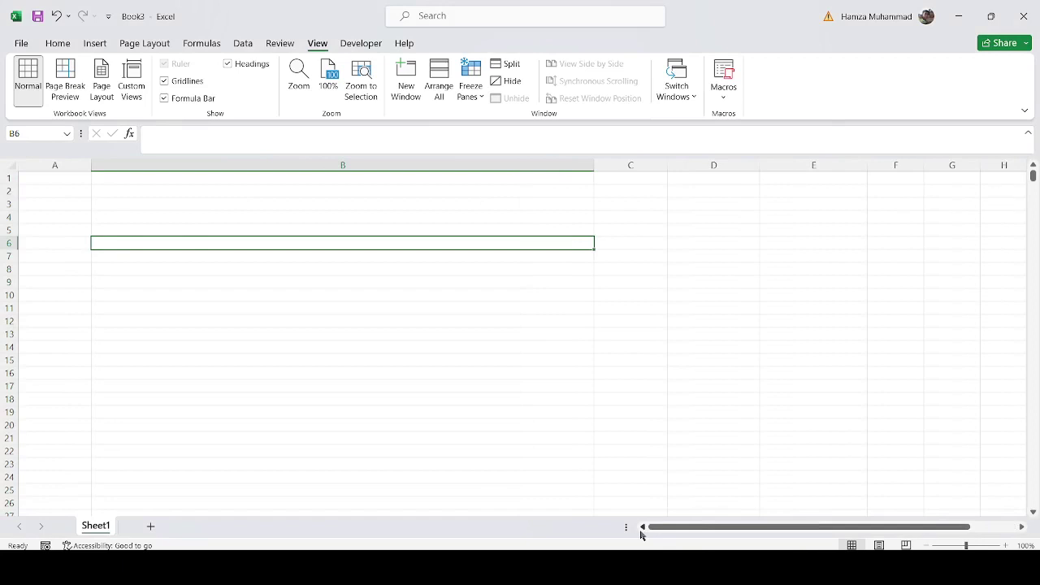
left_click(59, 176)
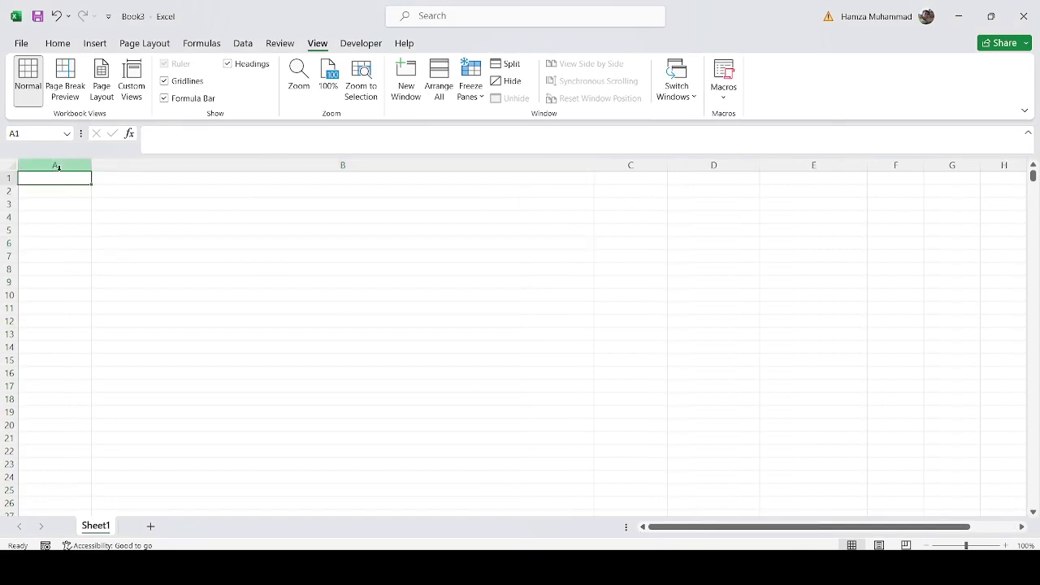
key("ctrl+v")
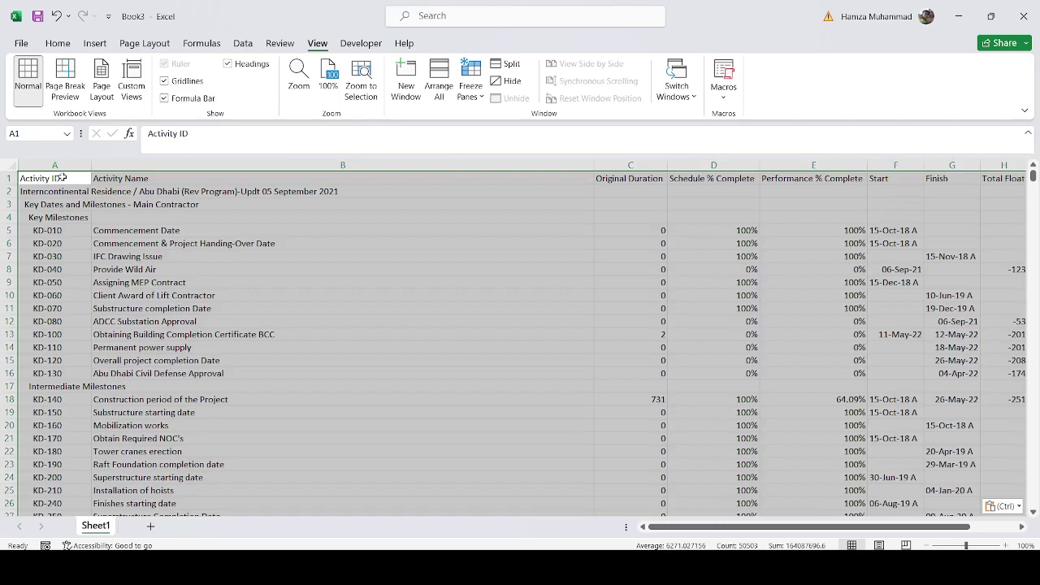
Select the Start and Finish columns of the pasted activity data from cell F1 down through the activity rows
left_click(358, 360)
scroll(391, 355, "down", 1)
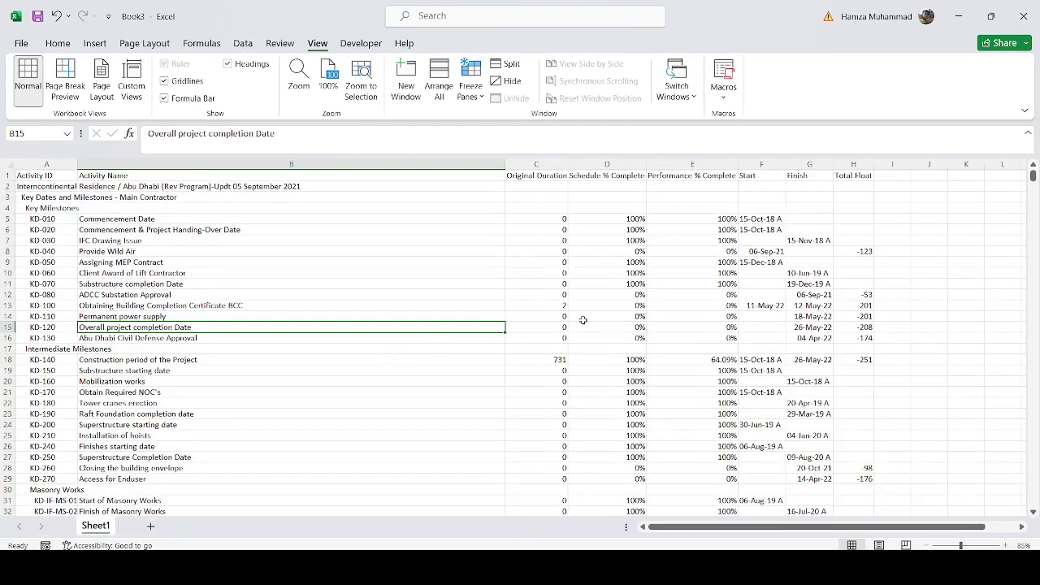
left_click(772, 209)
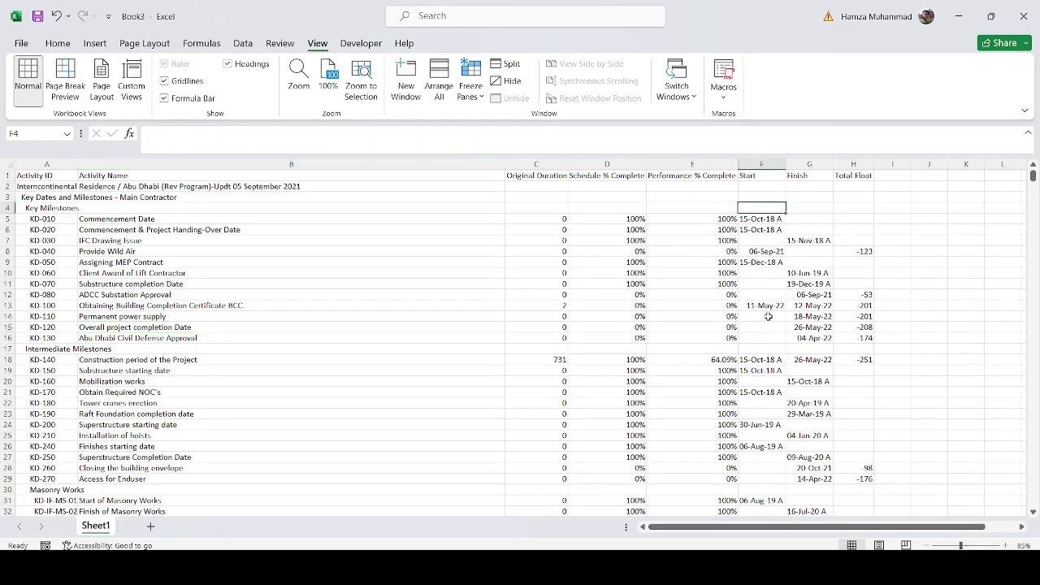
scroll(788, 406, "down", 2)
scroll(777, 394, "up", 2)
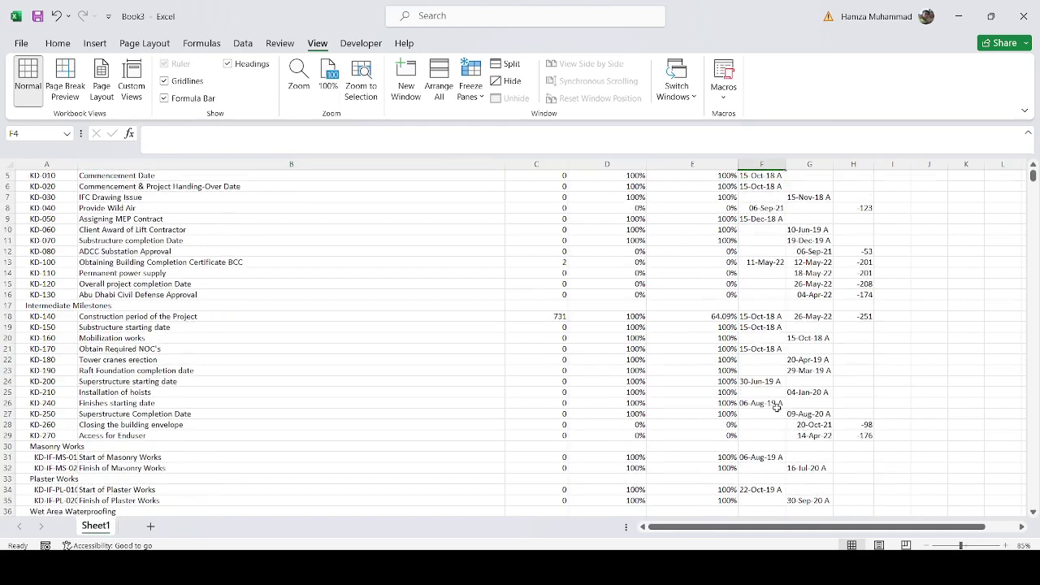
left_click(752, 177)
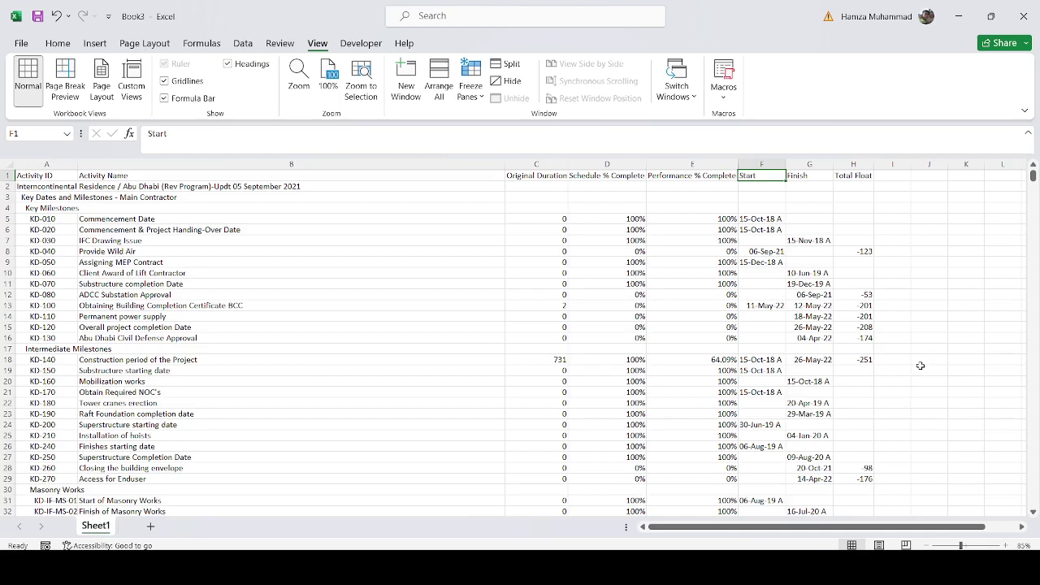
key("shift+Right")
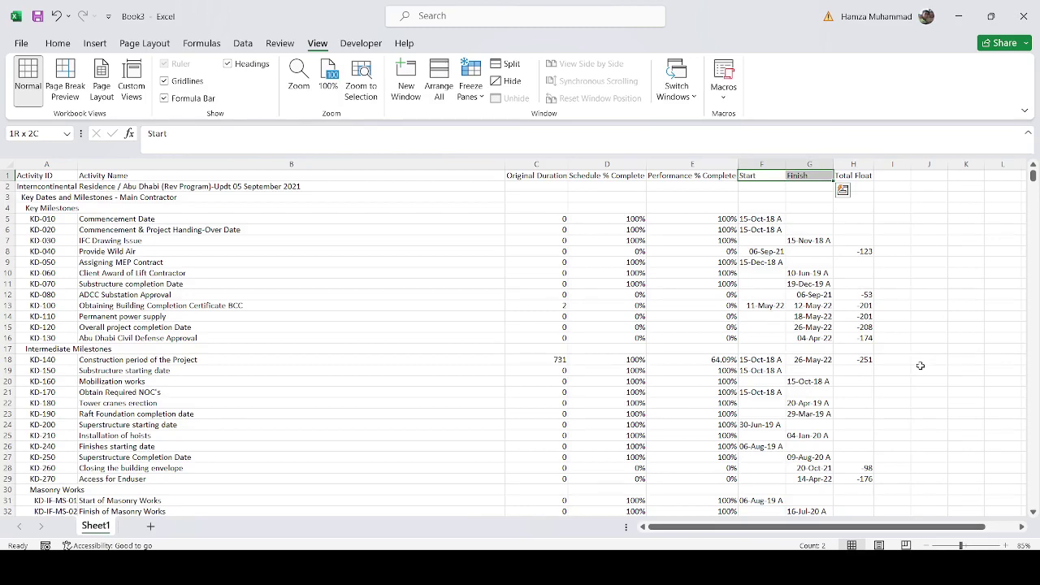
key("shift+Down")
key("shift+Down")
key("shift+Down")
key("shift+Down")
key("shift+Down")
key("shift+Down")
key("shift+Down")
key("shift+Down")
key("shift+Down")
key("shift+Down")
key("shift+Down")
key("shift+Down")
key("shift+Down")
key("shift+Down")
key("shift+Down")
key("shift+Down")
key("shift+Down")
key("shift+Down")
key("shift+Down")
key("shift+Down")
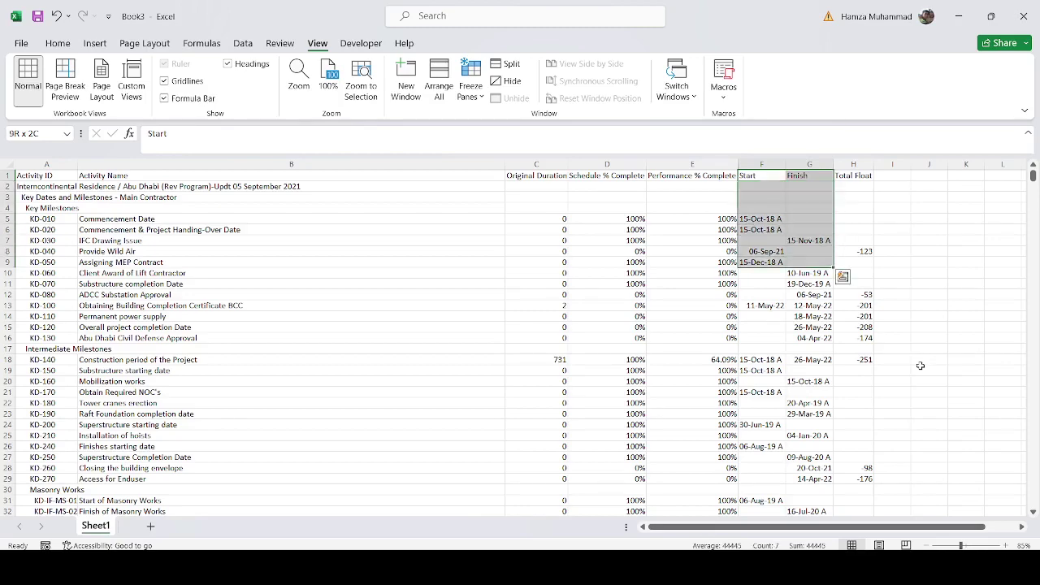
key("shift+Down")
key("shift+Down")
key("shift+Down")
key("shift+Down")
key("shift+Down")
key("shift+Down")
key("shift+Down")
key("shift+Down")
key("shift+Down")
key("shift+Down")
key("shift+Down")
key("shift+Down")
key("shift+Down")
key("shift+Down")
key("shift+Down")
key("shift+Down")
key("shift+Down")
key("shift+Down")
key("shift+Down")
key("shift+Down")
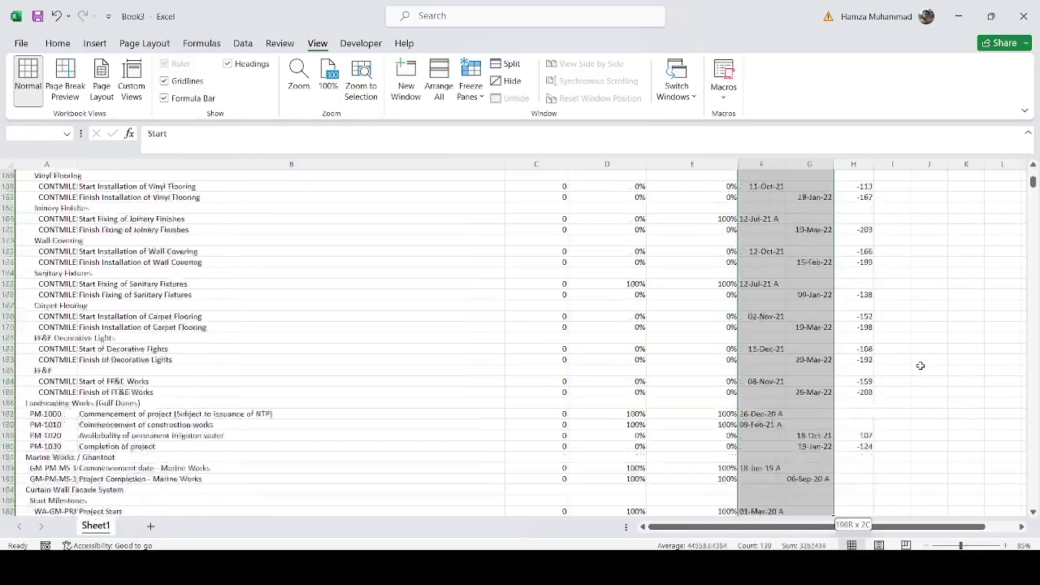
key("shift+Page_Down")
key("shift+Page_Down")
key("shift+Page_Down")
key("shift+Page_Down")
key("shift+Page_Down")
key("shift+Page_Down")
key("shift+Page_Down")
key("shift+Page_Down")
key("shift+Page_Down")
key("shift+Page_Down")
key("shift+Page_Down")
key("shift+Page_Down")
key("shift+Page_Down")
key("shift+Page_Down")
key("shift+Page_Down")
key("shift+Page_Down")
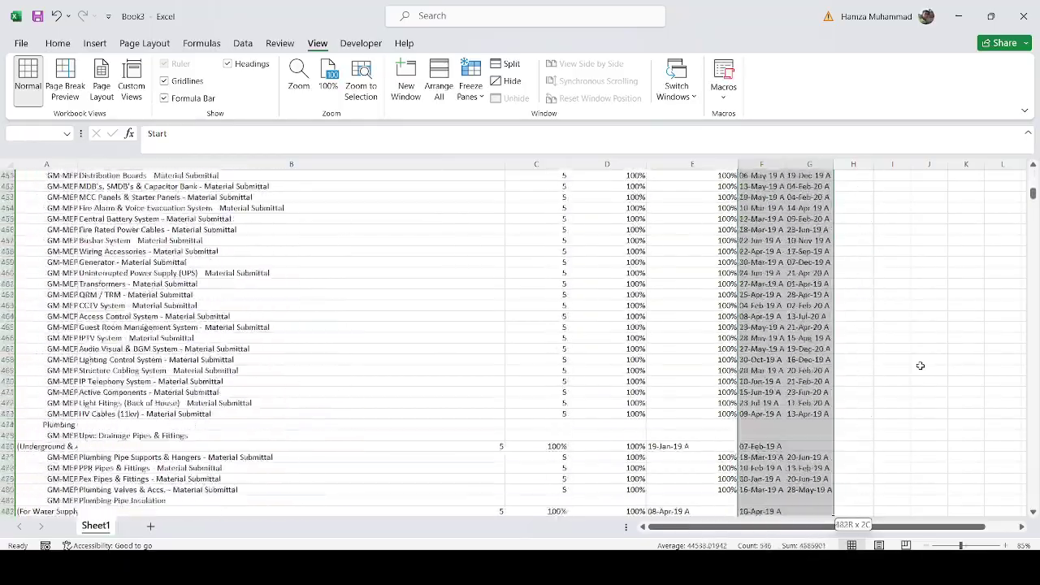
key("shift+Page_Down")
key("shift+Page_Down")
key("shift+Page_Down")
key("shift+Page_Down")
key("shift+Page_Down")
key("shift+Page_Down")
key("shift+Page_Down")
key("shift+Page_Down")
key("shift+Page_Down")
key("shift+Page_Down")
key("shift+Page_Down")
key("shift+Page_Down")
key("shift+Page_Down")
key("shift+Page_Down")
key("shift+Page_Down")
key("shift+Page_Down")
key("shift+Page_Down")
key("shift+Page_Down")
key("shift+Page_Down")
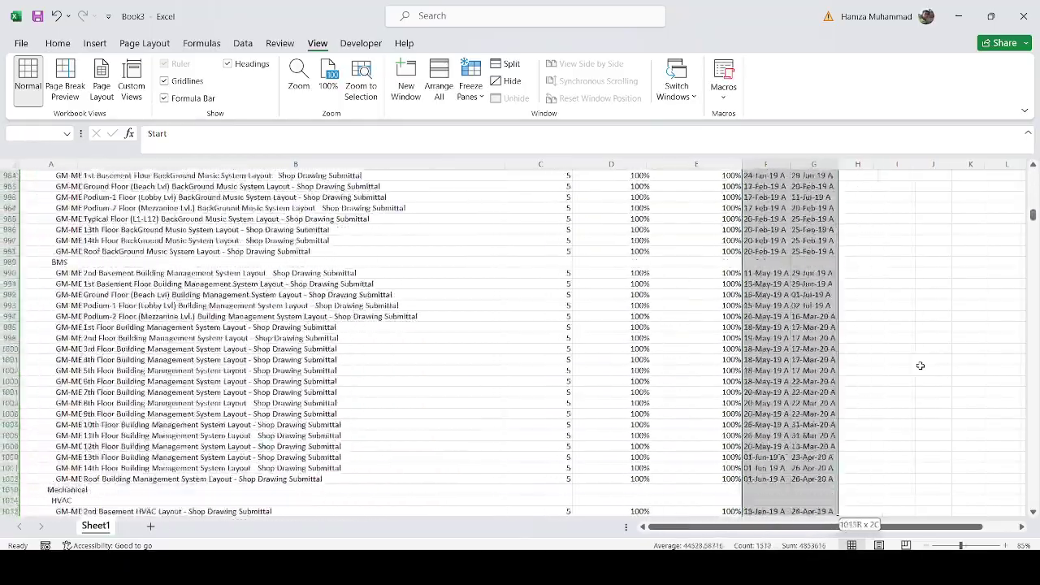
key("shift+Page_Down")
key("shift+Page_Down")
key("shift+Page_Down")
key("shift+Page_Down")
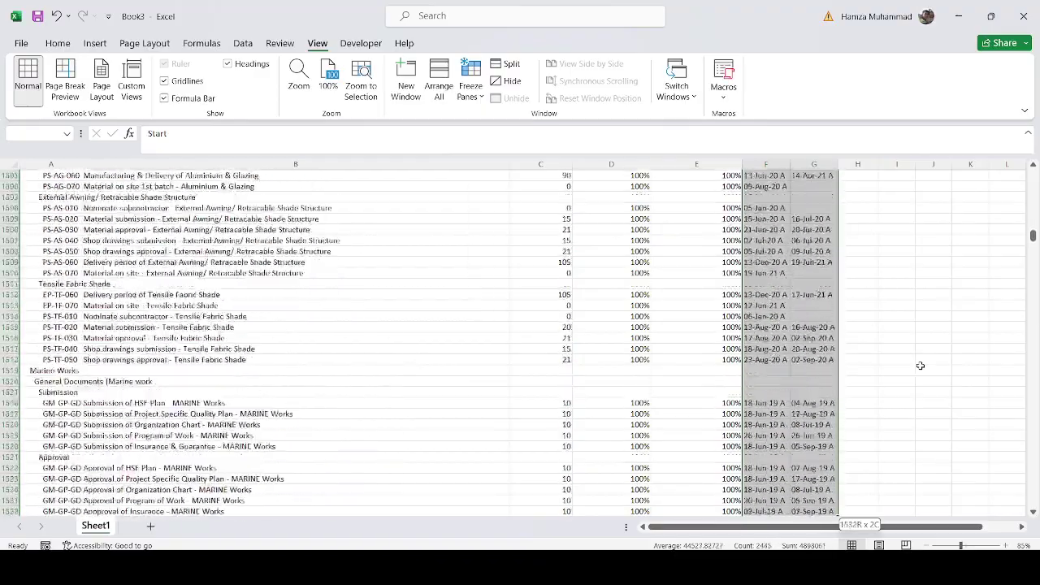
key("shift+Page_Down")
key("shift+Page_Down")
key("shift+Page_Down")
key("shift+Page_Down")
key("shift+Page_Down")
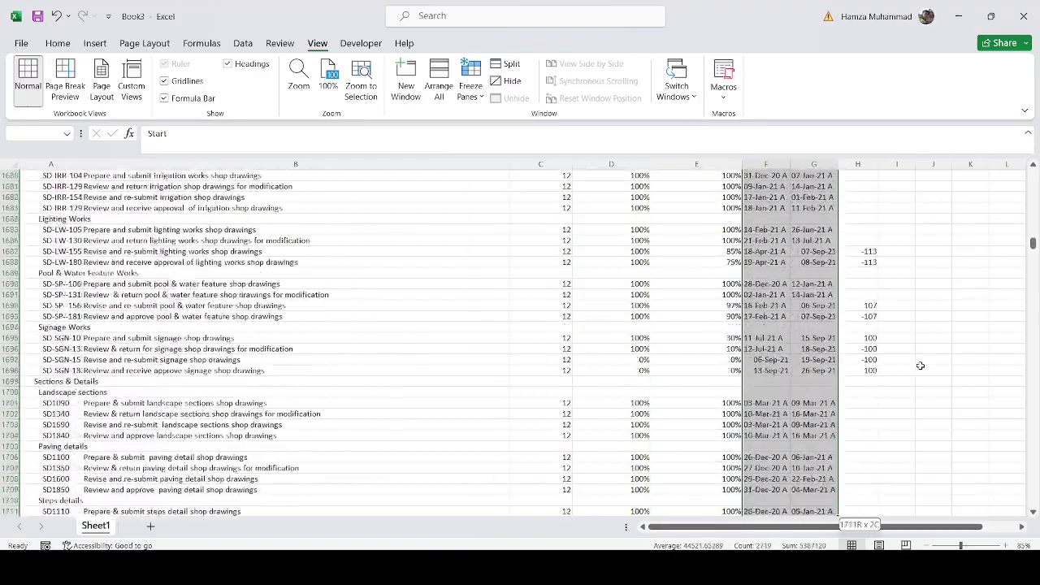
key("shift+Page_Down")
key("shift+Page_Down")
key("shift+Page_Down")
key("shift+Page_Down")
key("shift+Page_Down")
key("shift+Page_Down")
key("shift+Page_Down")
key("shift+Page_Down")
key("shift+Page_Down")
key("shift+Page_Down")
key("shift+Page_Down")
key("shift+Page_Down")
key("shift+Page_Down")
key("shift+Page_Down")
key("shift+Page_Down")
key("shift+Page_Down")
key("shift+Page_Down")
key("shift+Page_Down")
key("shift+Page_Down")
key("shift+Page_Down")
key("shift+Page_Down")
key("shift+Page_Down")
key("shift+Page_Down")
key("shift+Page_Down")
key("shift+Page_Down")
key("shift+Page_Down")
key("shift+Page_Down")
key("shift+Page_Down")
key("shift+Page_Down")
key("shift+Page_Down")
key("shift+Page_Down")
key("shift+Page_Down")
key("shift+Page_Down")
key("shift+Page_Down")
key("shift+Page_Down")
key("shift+Page_Down")
key("shift+Page_Down")
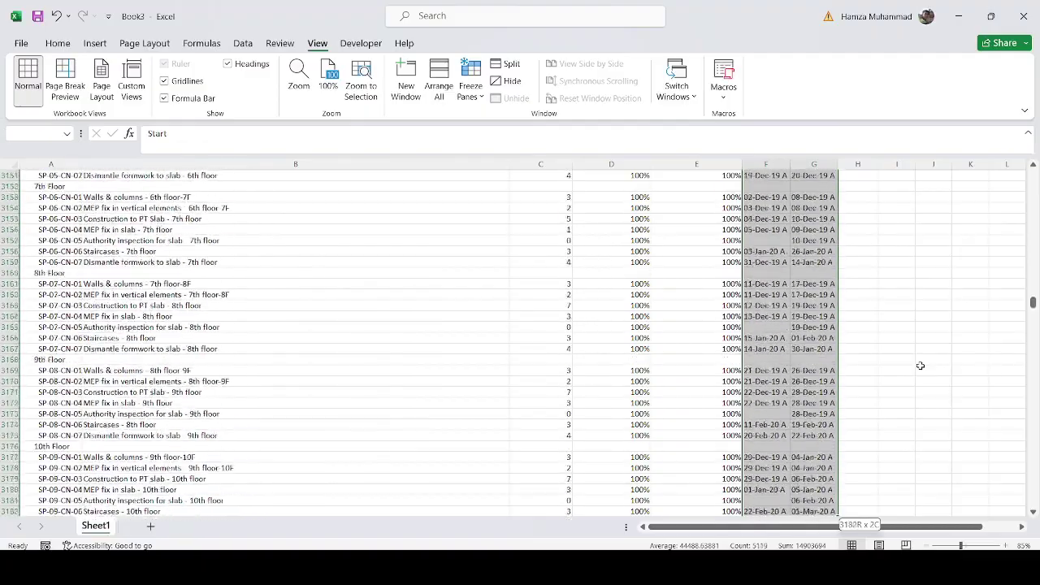
key("shift+Page_Down")
key("shift+Page_Down")
key("shift+Page_Down")
key("shift+Page_Down")
key("shift+Page_Down")
key("shift+Page_Down")
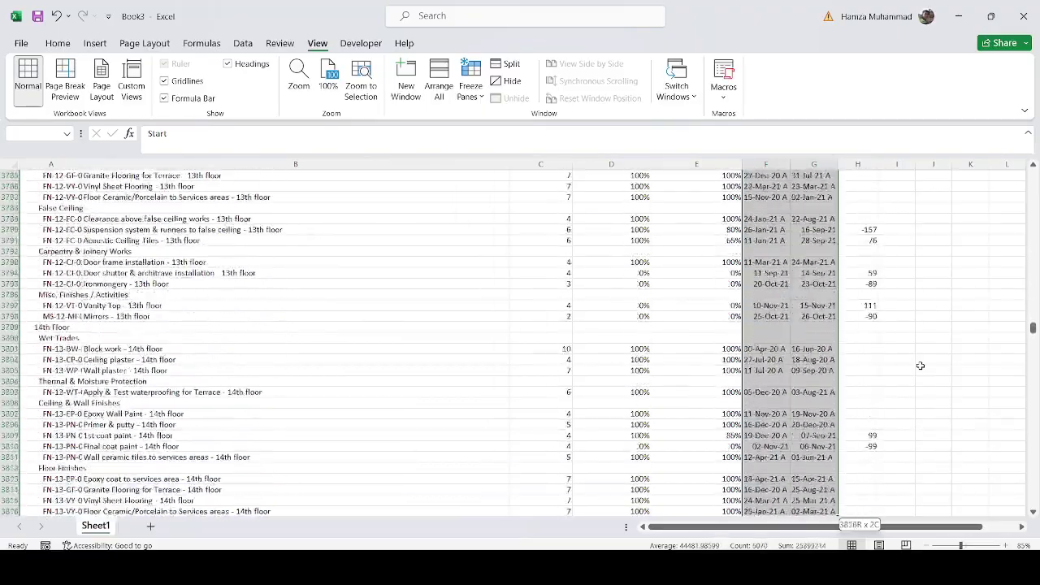
key("shift+Page_Down")
key("shift+Page_Down")
key("shift+Page_Down")
key("shift+Page_Down")
key("shift+Page_Down")
key("shift+Page_Down")
key("shift+Page_Down")
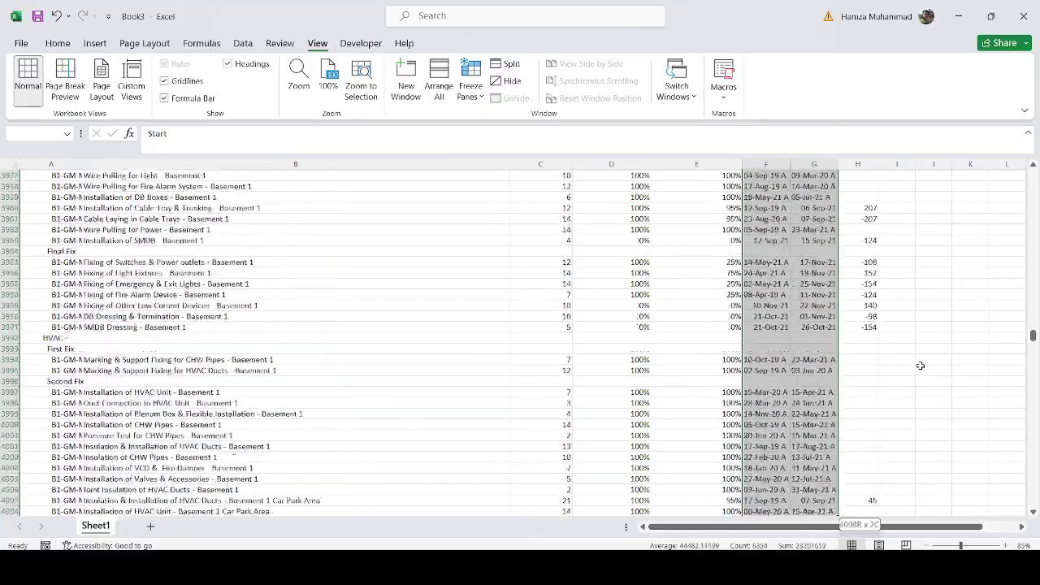
Extend the selection of the Start and Finish columns down to the last activity in row 8099
key("shift+Page_Down")
key("shift+Page_Down")
key("shift+Page_Down")
key("shift+Page_Down")
key("shift+Page_Down")
key("shift+Page_Down")
key("shift+Page_Down")
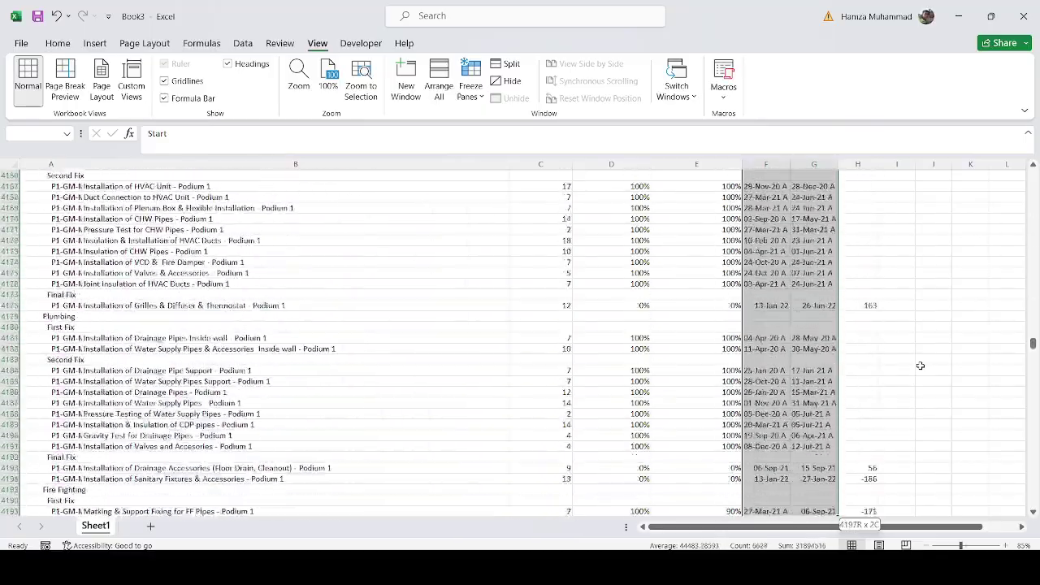
key("shift+Page_Down")
key("shift+Page_Down")
key("shift+Page_Down")
key("shift+Page_Down")
key("shift+Page_Down")
key("shift+Page_Down")
key("shift+Page_Down")
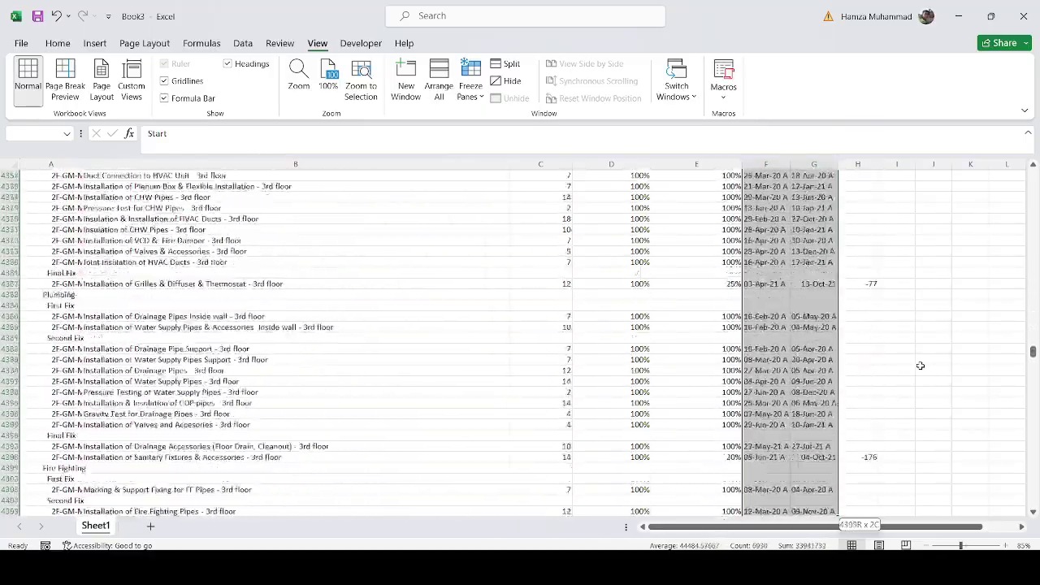
key("shift+Page_Down")
key("shift+Page_Down")
key("shift+Page_Down")
key("shift+Page_Down")
key("shift+Page_Down")
key("shift+Page_Down")
key("shift+Page_Down")
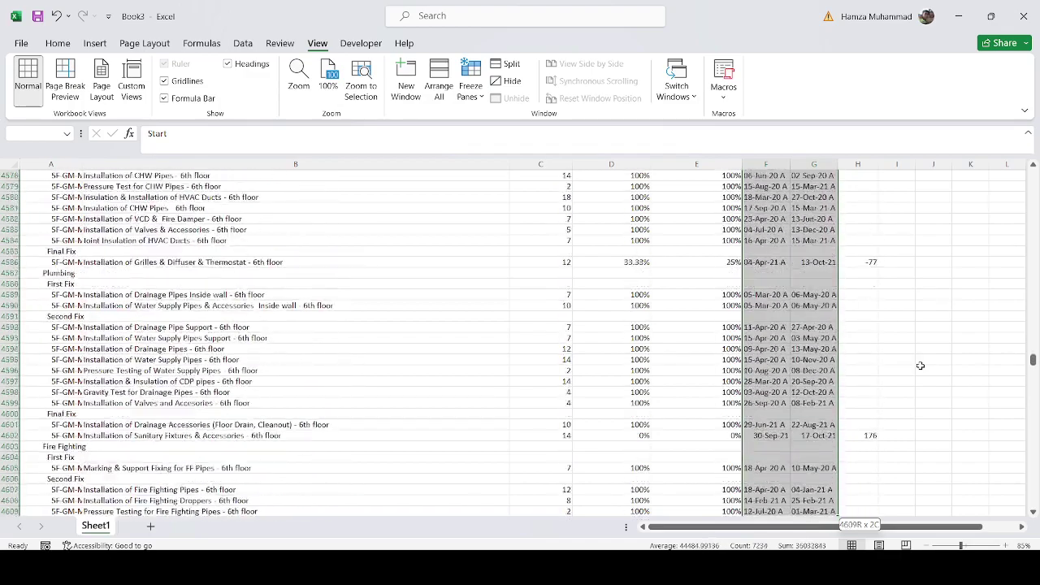
key("shift+Page_Down")
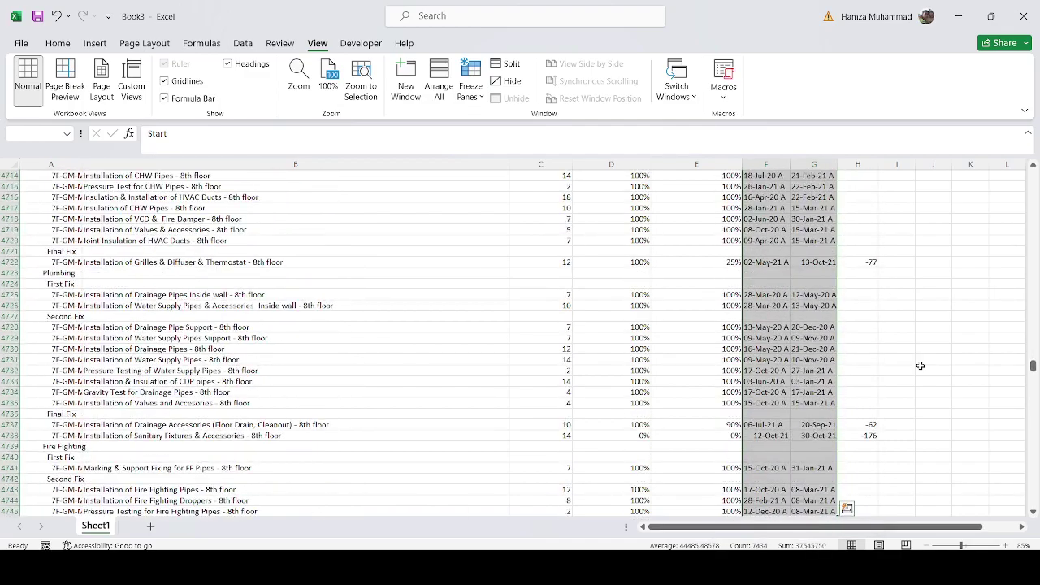
key("ctrl+shift+Down")
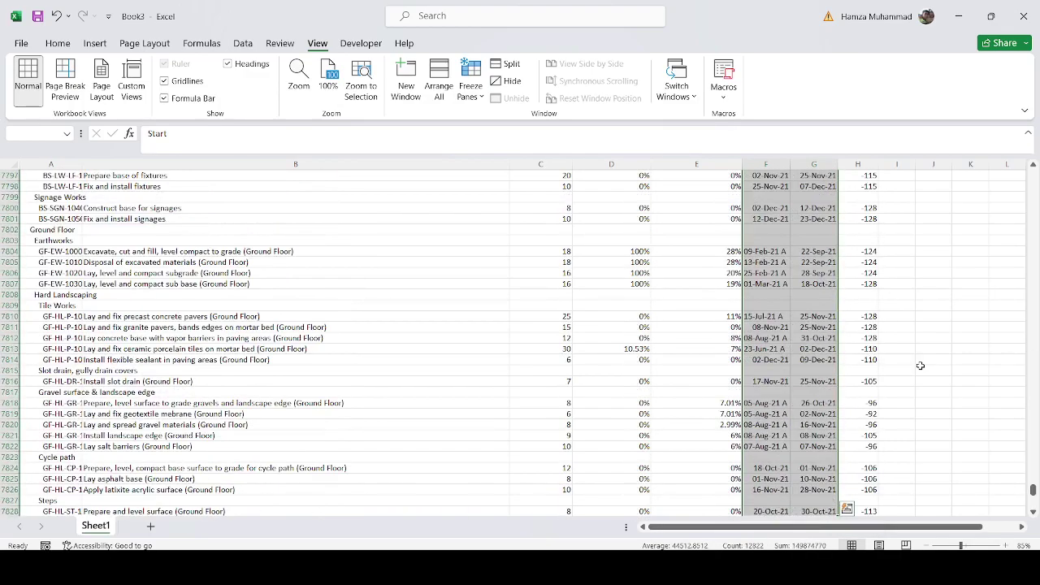
key("shift+Page_Down")
key("shift+Page_Down")
key("shift+Page_Down")
key("shift+Page_Down")
key("shift+Page_Down")
key("shift+Page_Down")
key("shift+Page_Down")
key("shift+Page_Down")
key("shift+Page_Down")
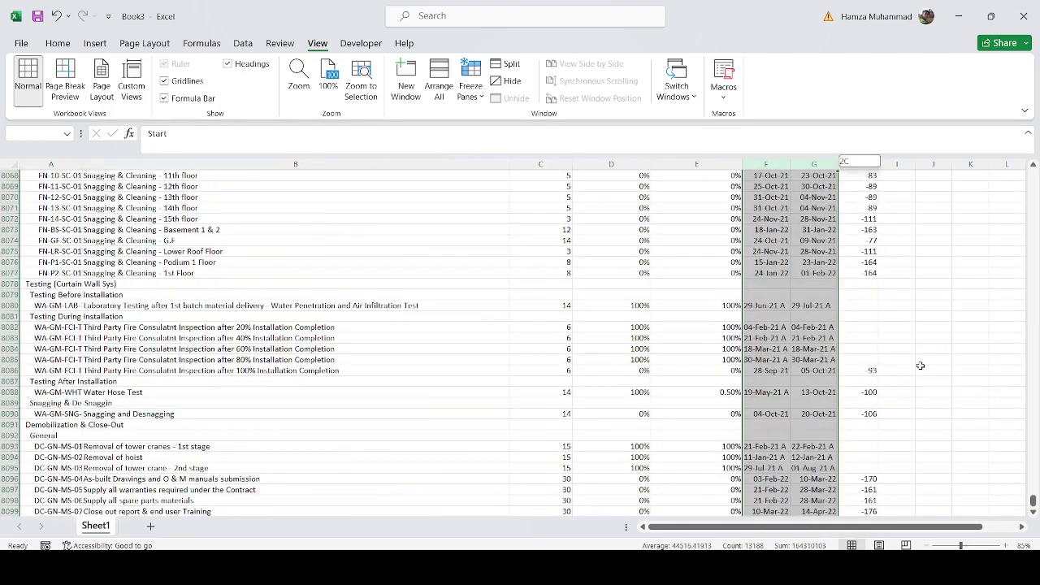
scroll(603, 479, "down", 1)
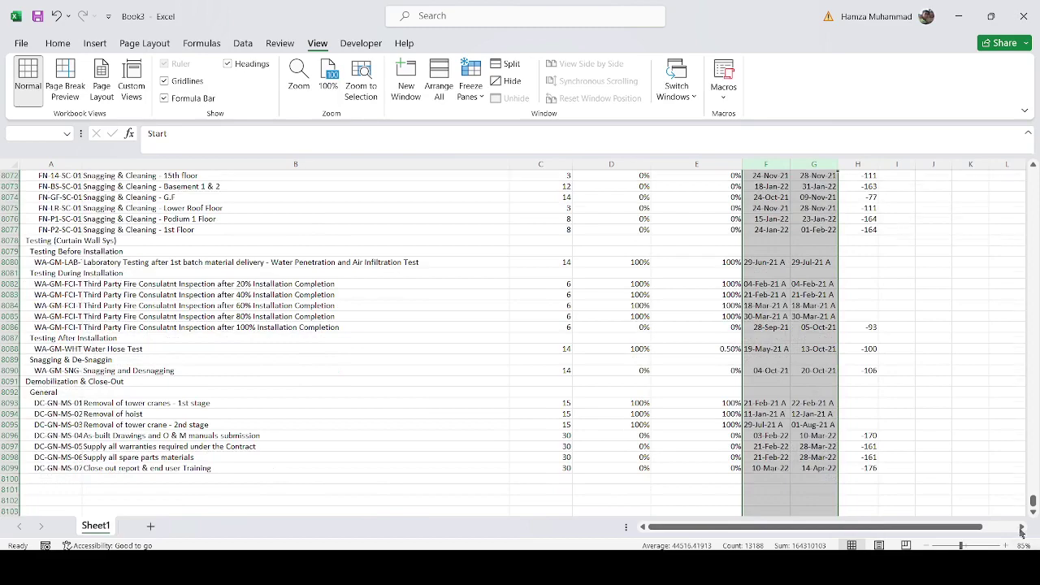
scroll(987, 496, "down", 1)
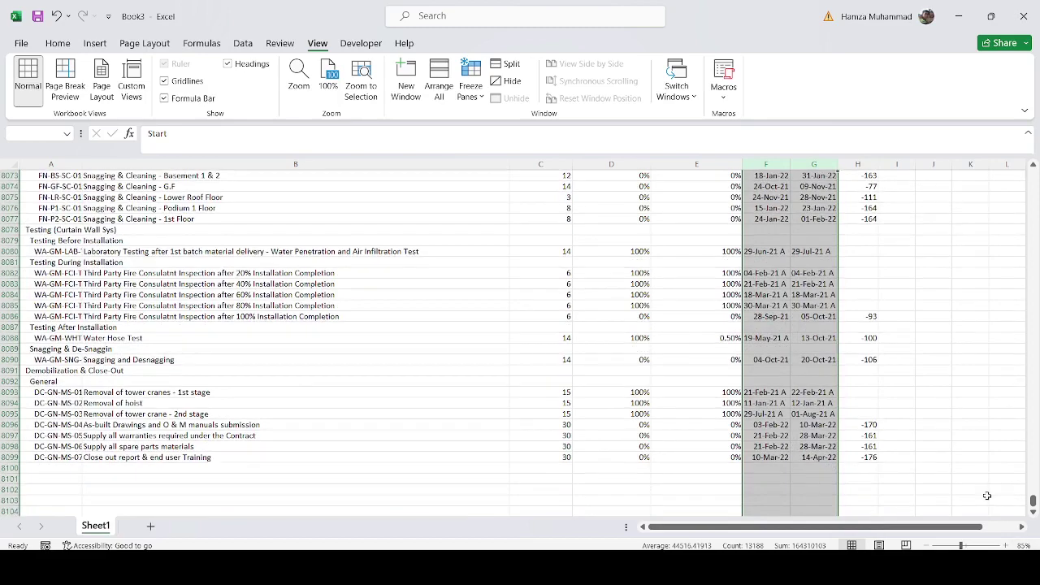
key("ctrl+shift+Up")
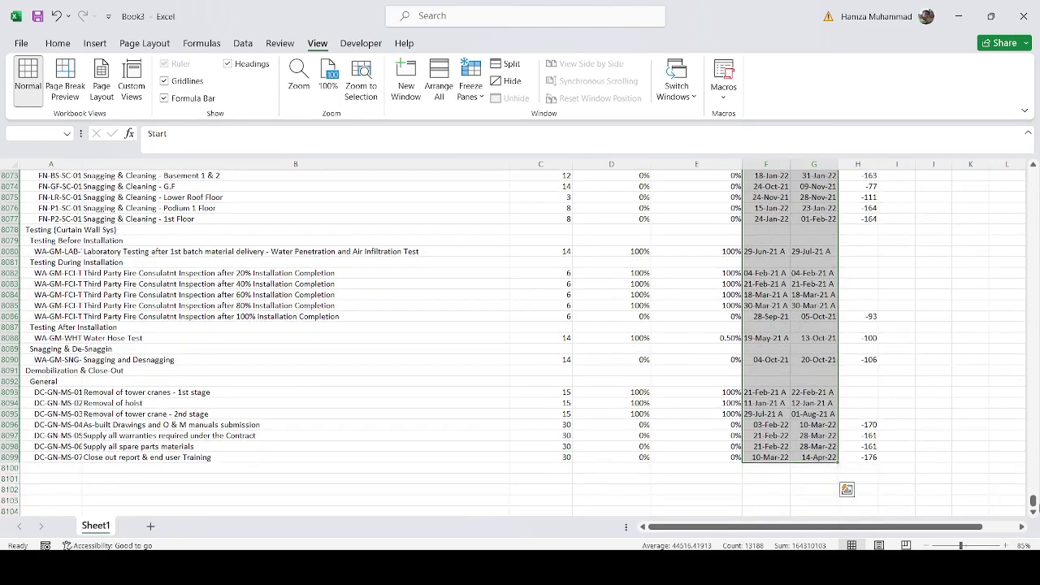
left_click_drag(1034, 503, 1037, 193)
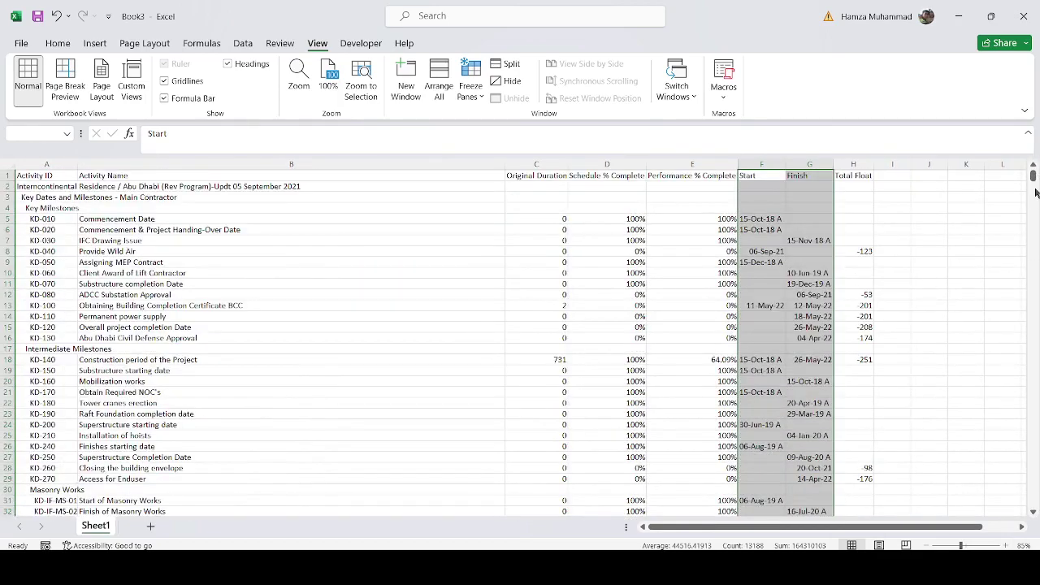
key("ctrl+f")
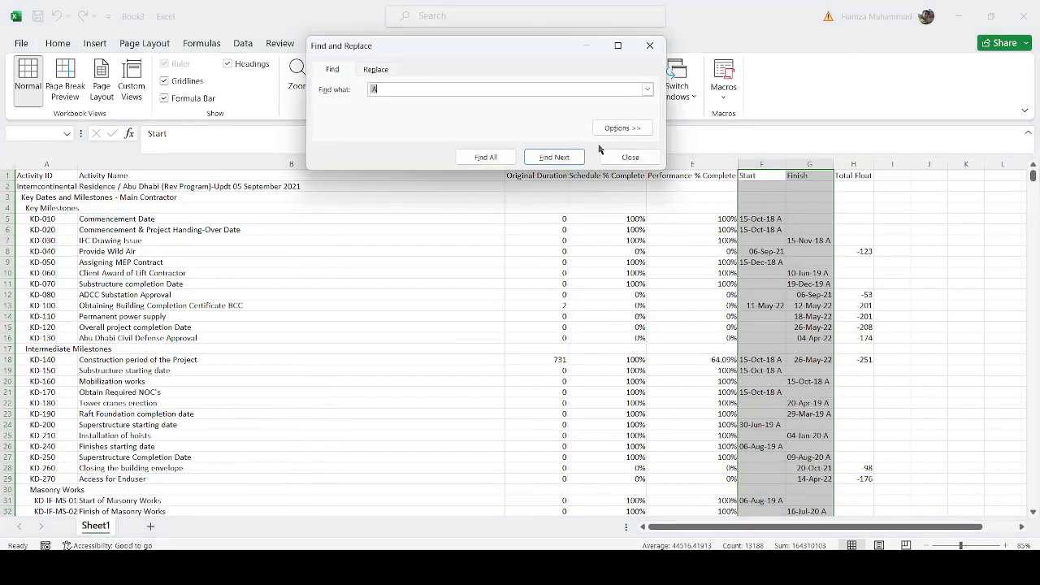
key("BackSpace")
left_click_drag(484, 51, 461, 272)
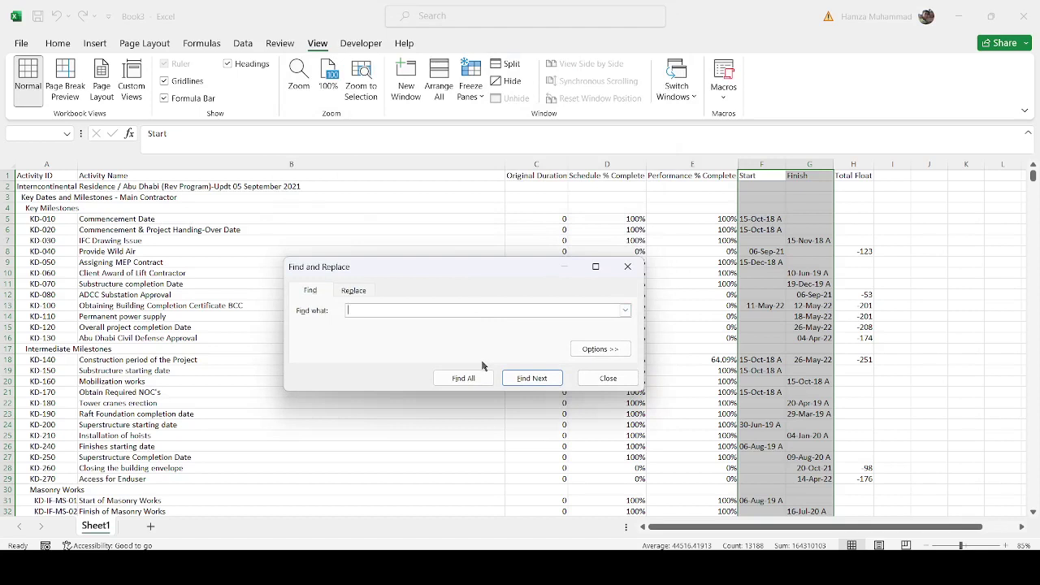
type("A")
left_click(607, 378)
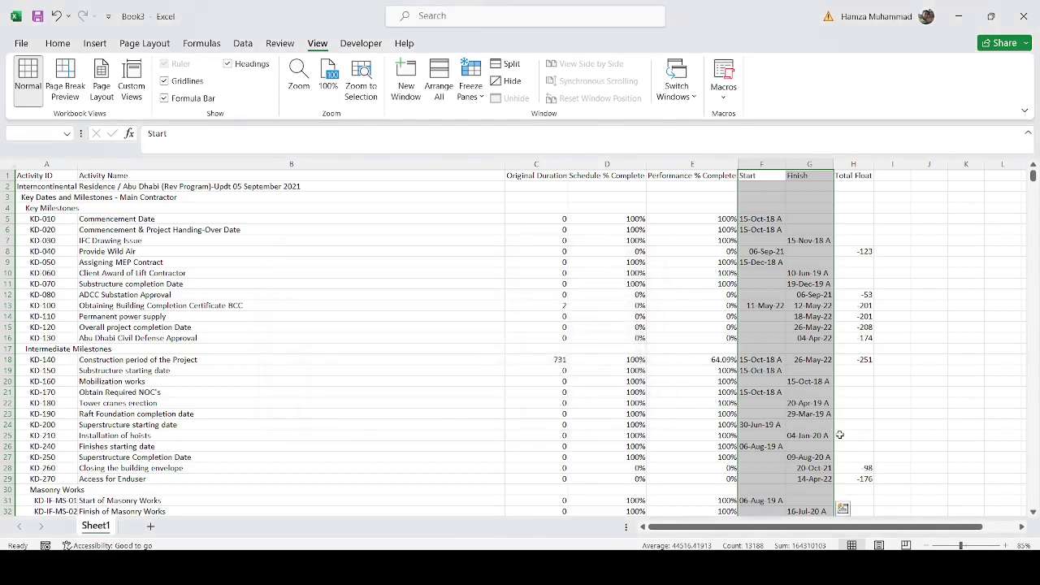
Examine the "A" suffix on the Start and Finish dates, looking closely at the text of cell F5
scroll(839, 429, "up", 4)
scroll(594, 429, "down", 1)
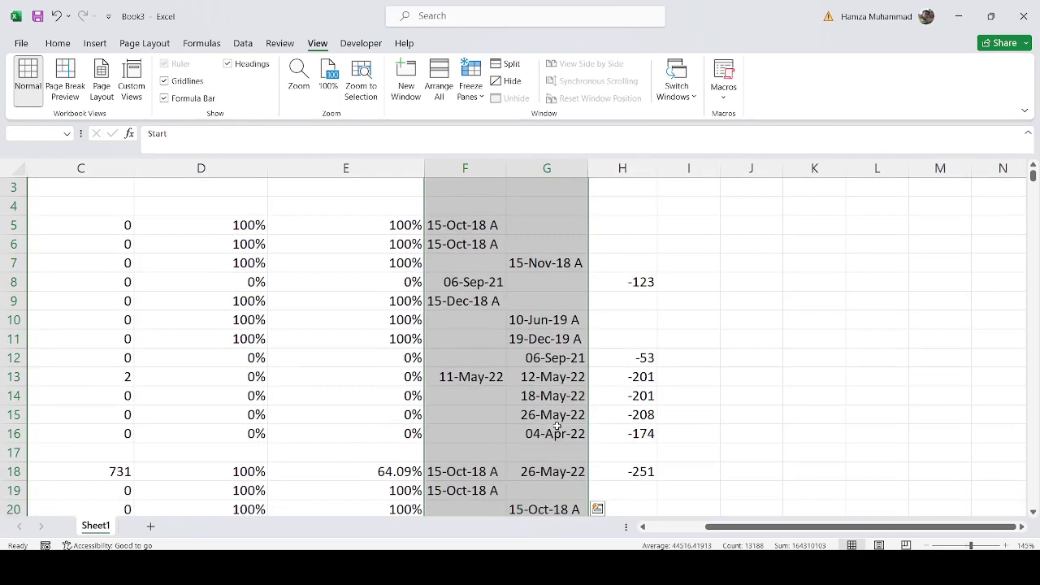
scroll(557, 427, "down", 2)
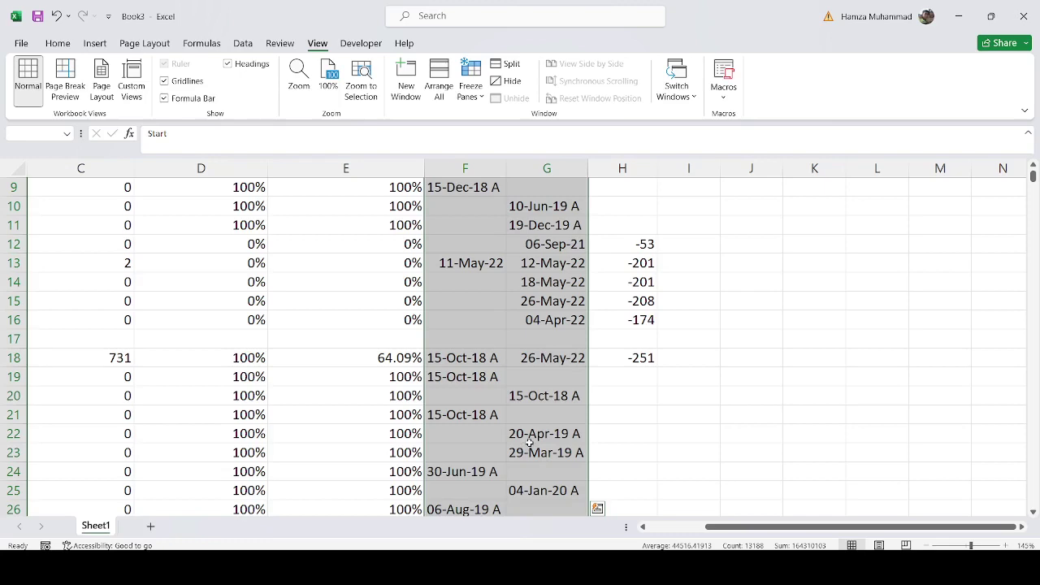
scroll(529, 441, "down", 1)
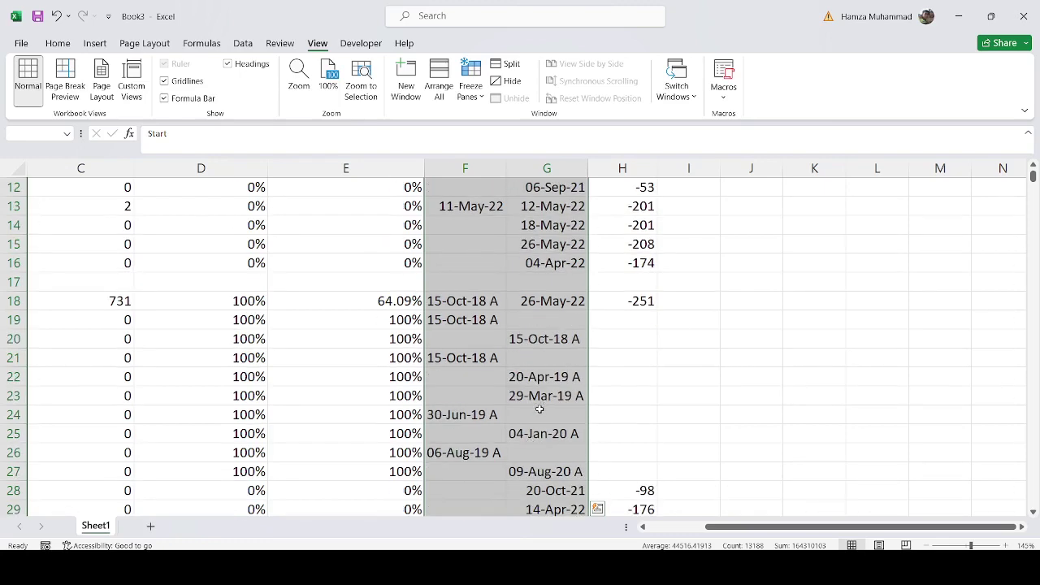
scroll(542, 404, "up", 4)
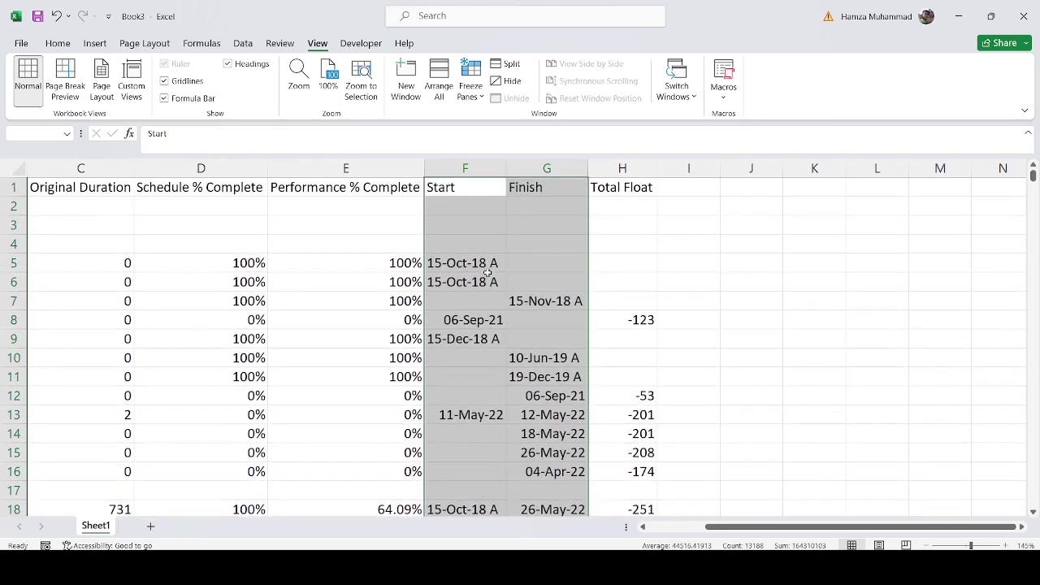
left_click(488, 263)
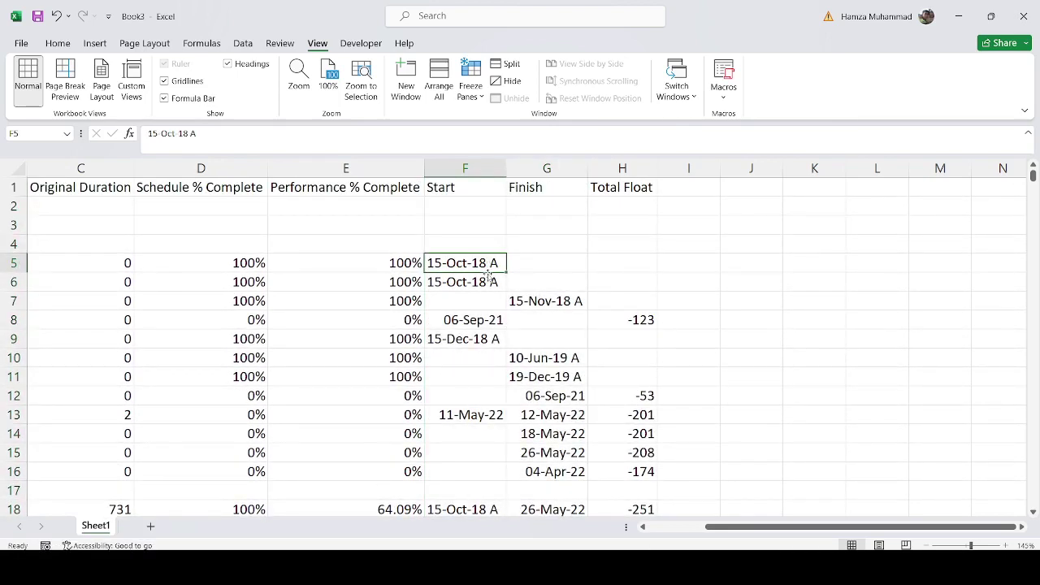
double_click(488, 263)
double_click(493, 263)
key("Right")
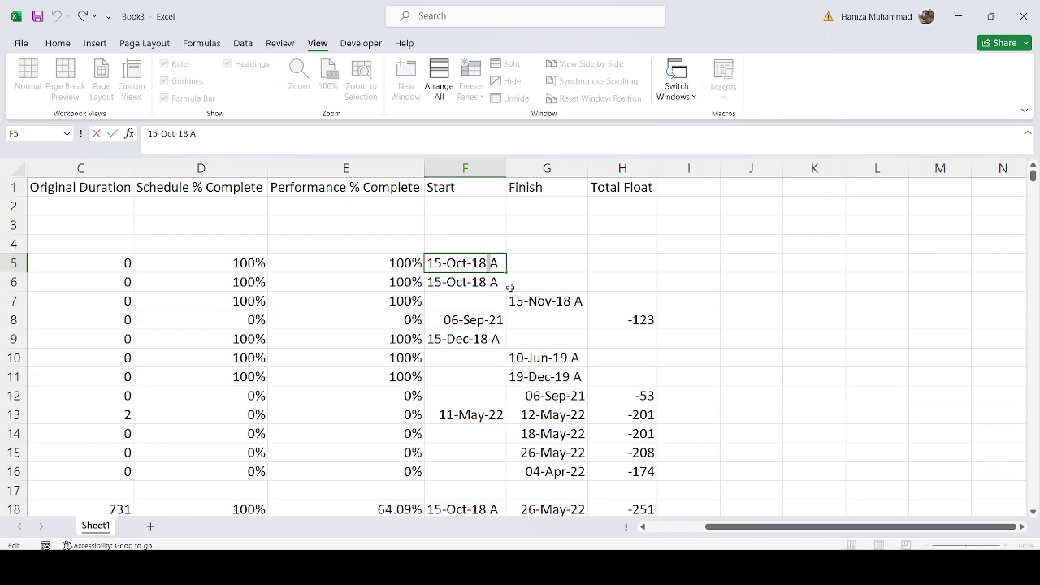
key("shift+Right")
left_click_drag(870, 528, 736, 536)
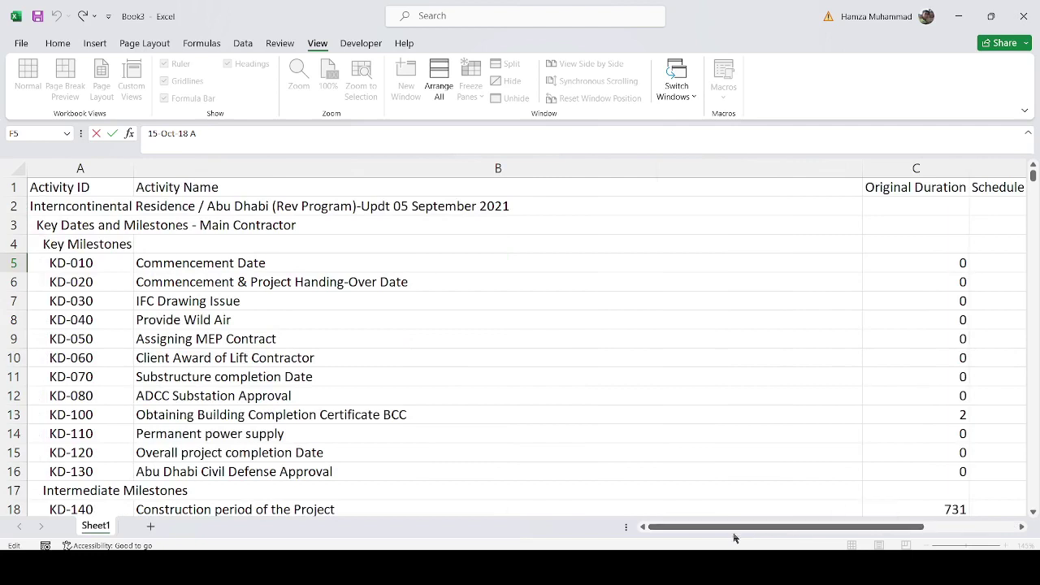
left_click(651, 451)
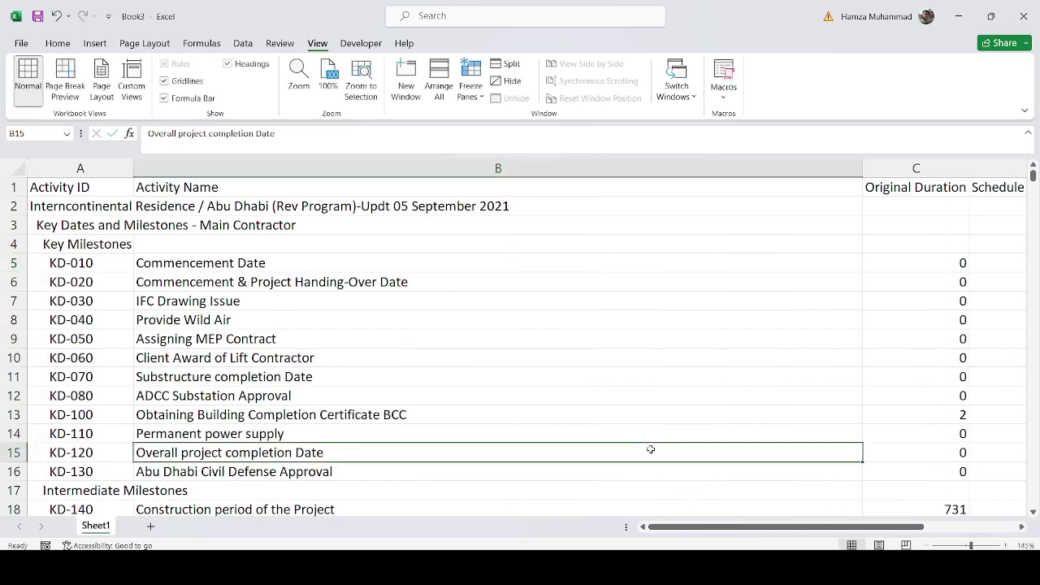
left_click(802, 356)
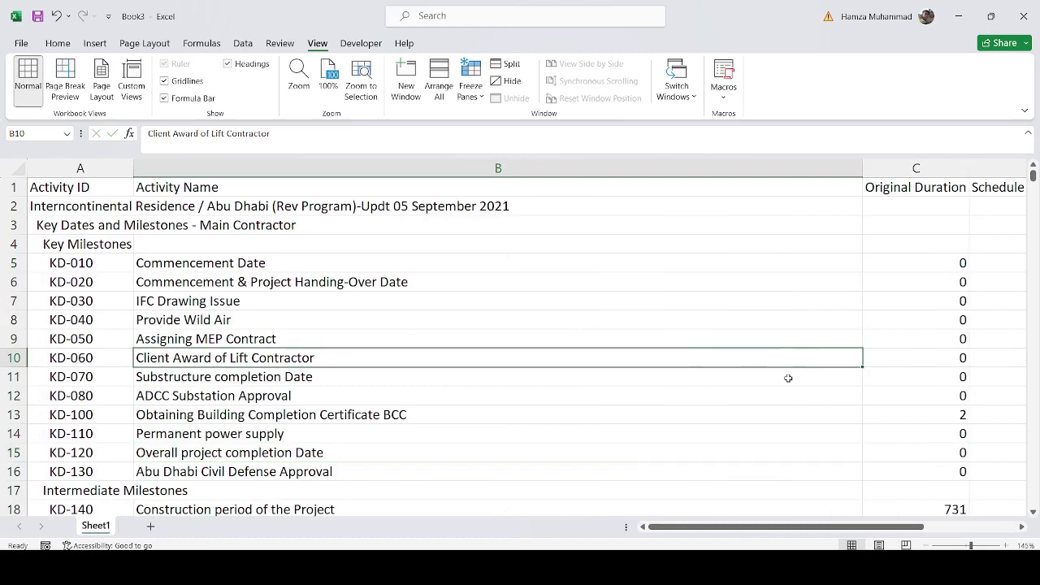
scroll(644, 412, "down", 3)
scroll(643, 412, "down", 1)
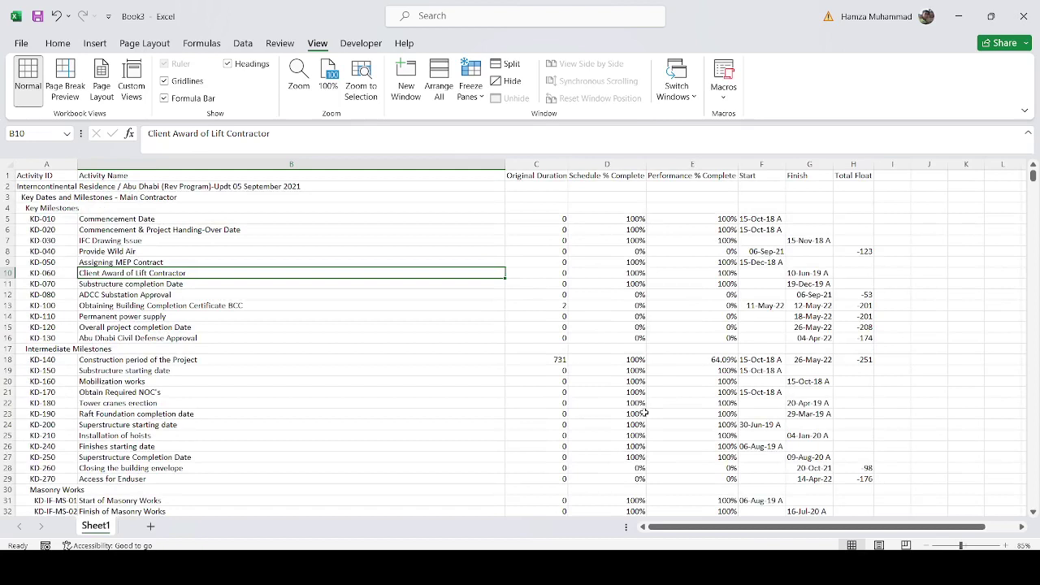
Select the Start and Finish columns from their headers in row 1 down to the last activity in row 8099
left_click_drag(749, 176, 798, 184)
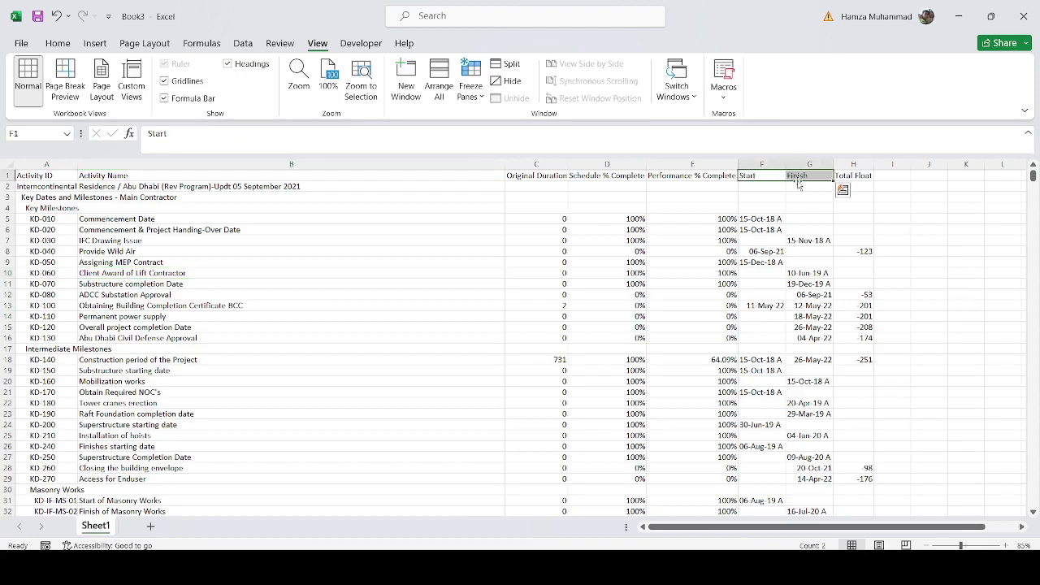
left_click(777, 176)
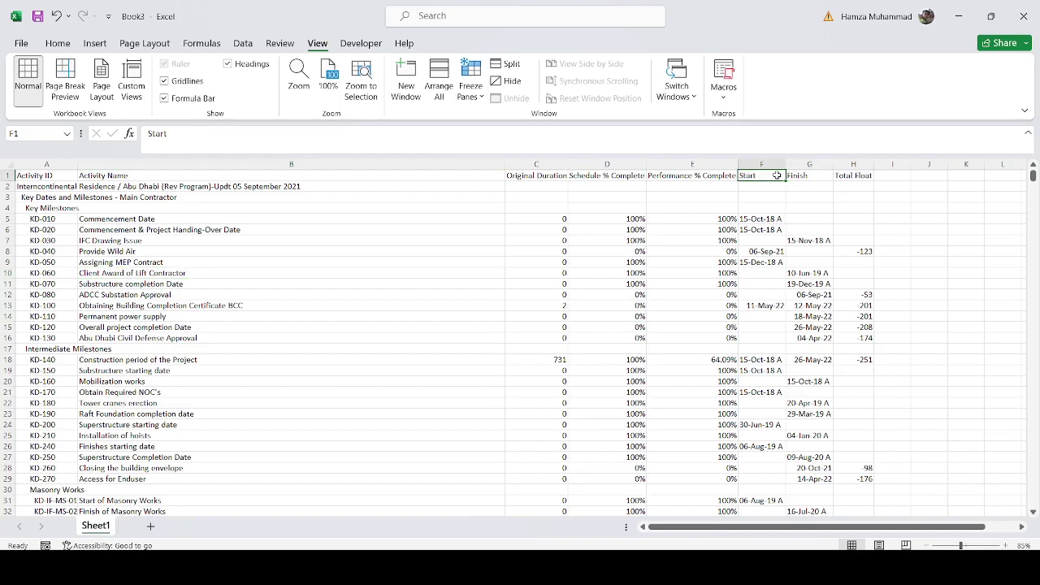
key("shift+Right")
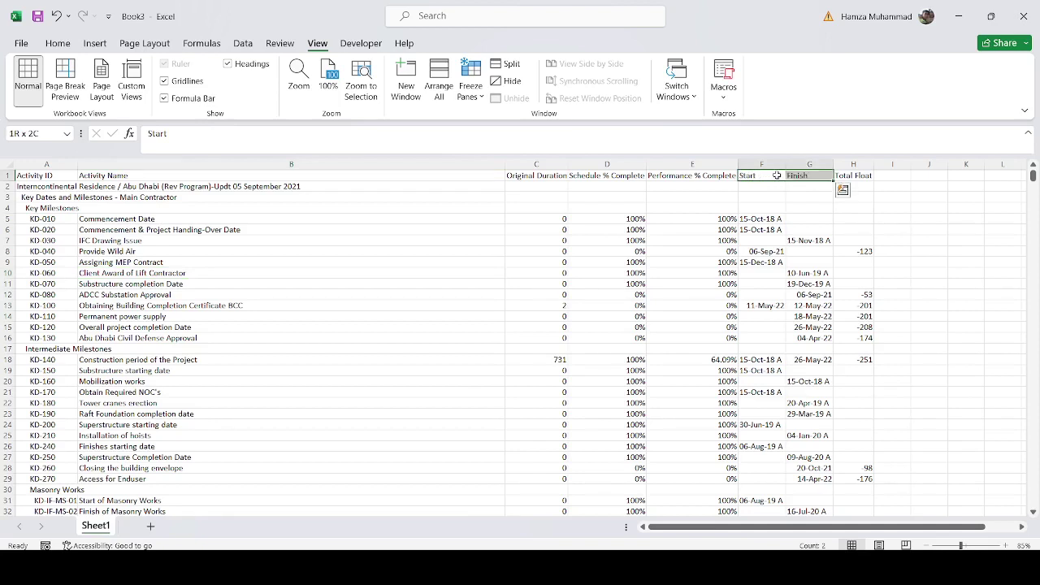
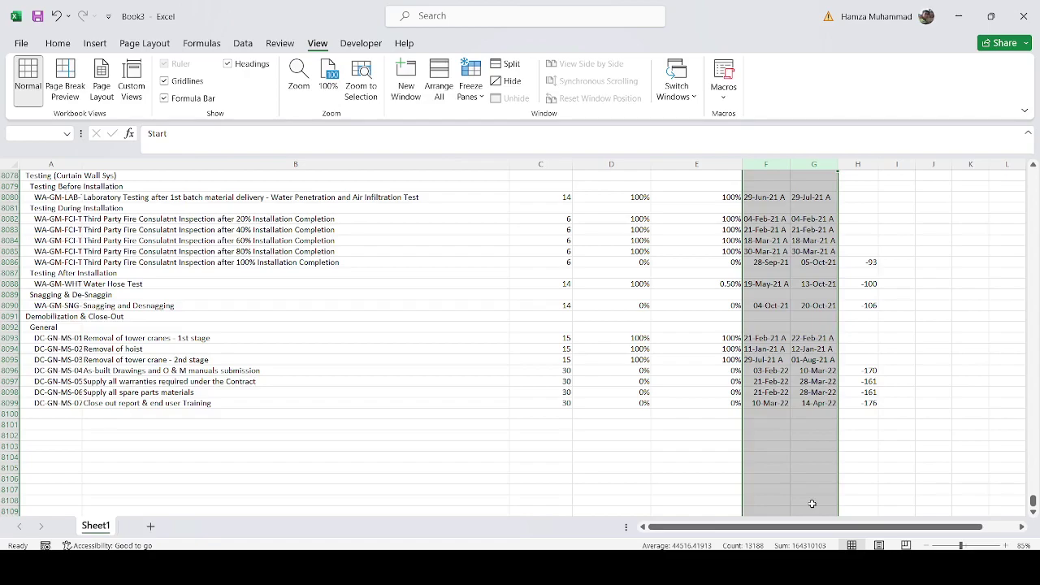
key("ctrl+shift+Up")
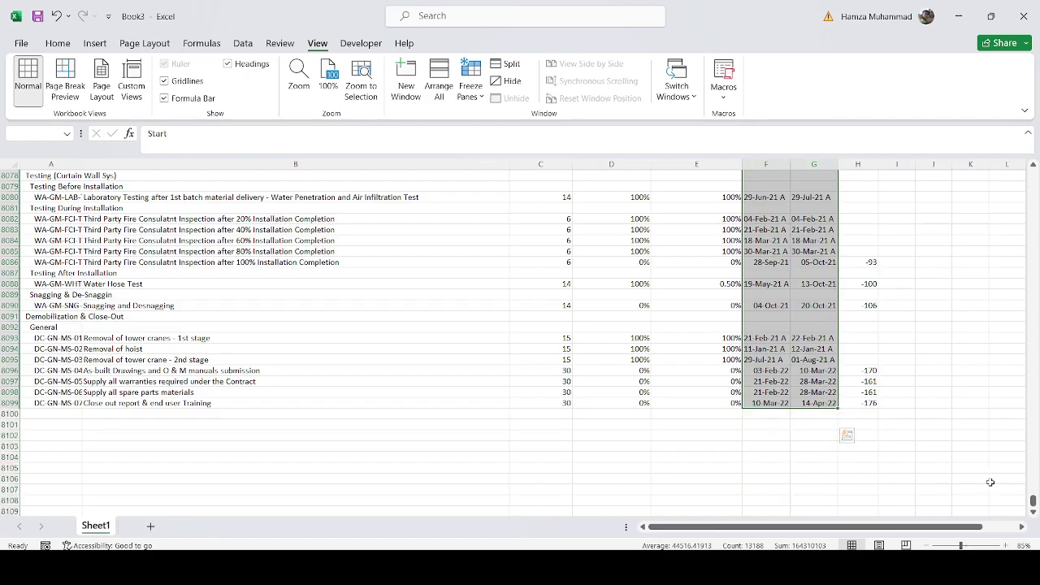
left_click_drag(1034, 500, 1033, 174)
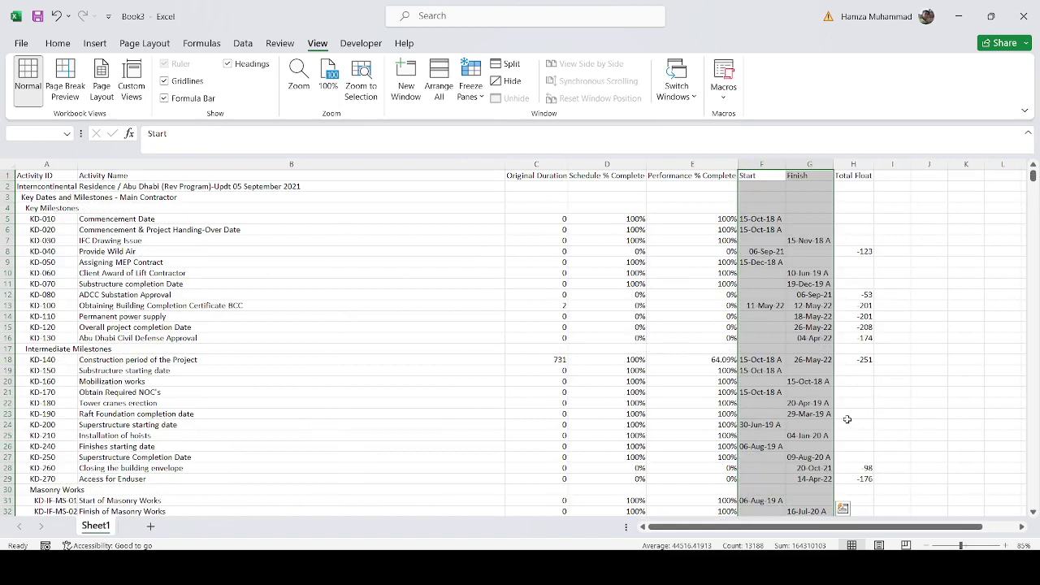
Search the selected Start and Finish columns for the "A" suffix with its leading space, going through the first few matches
key("ctrl+f")
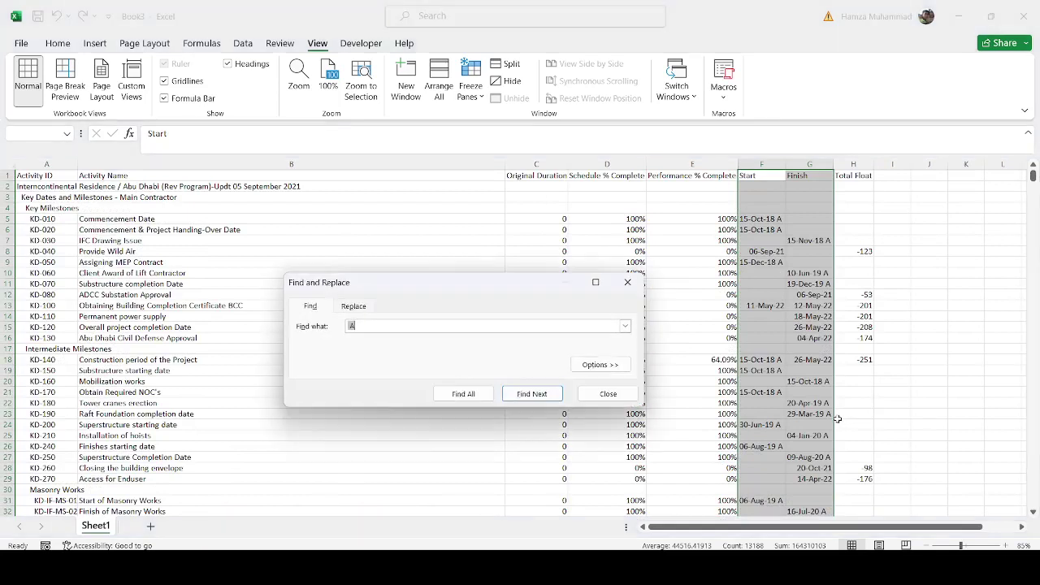
key("BackSpace")
type("A")
left_click(532, 396)
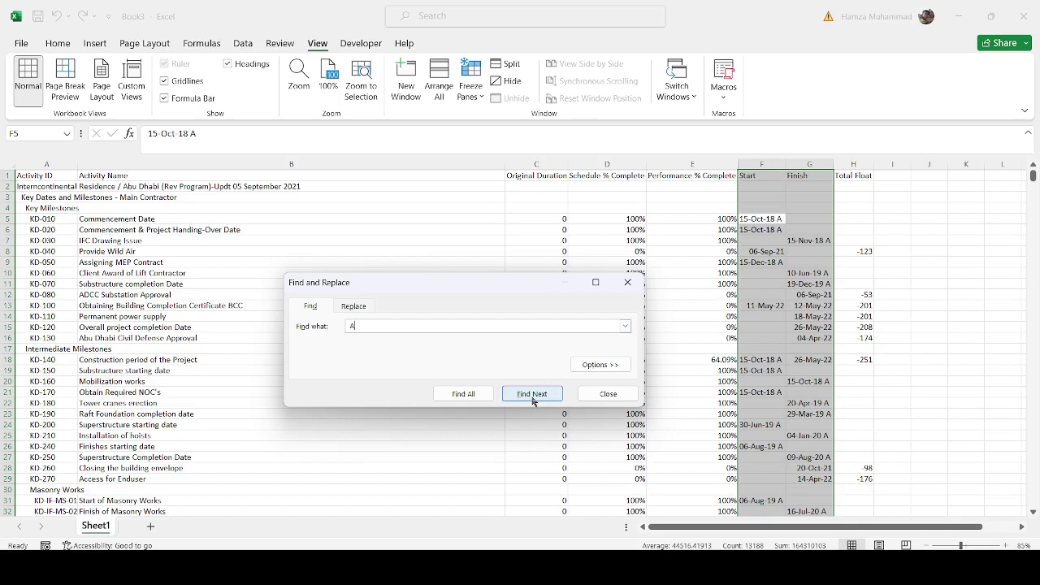
left_click(532, 401)
left_click(530, 402)
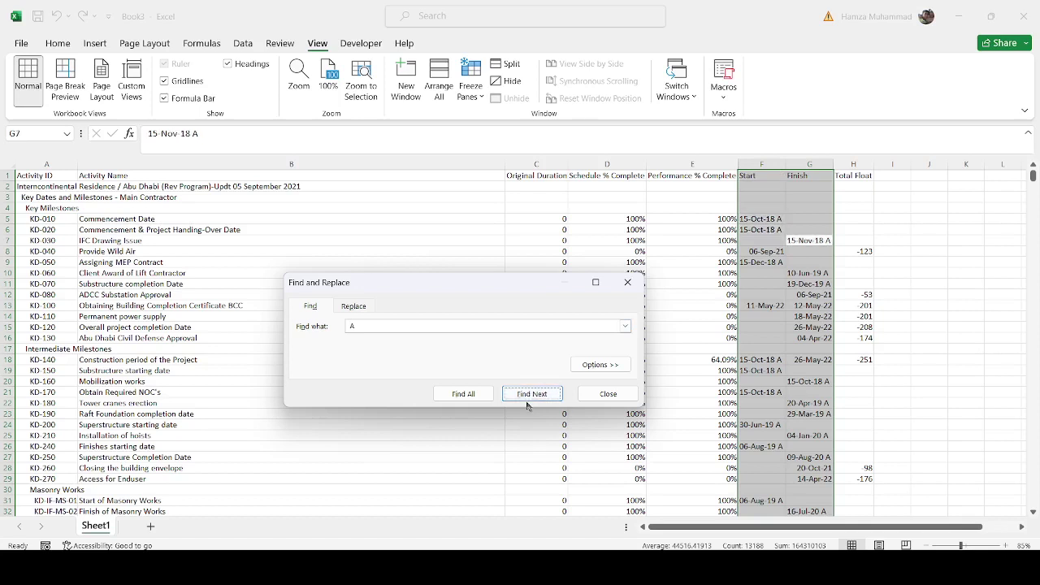
left_click(529, 397)
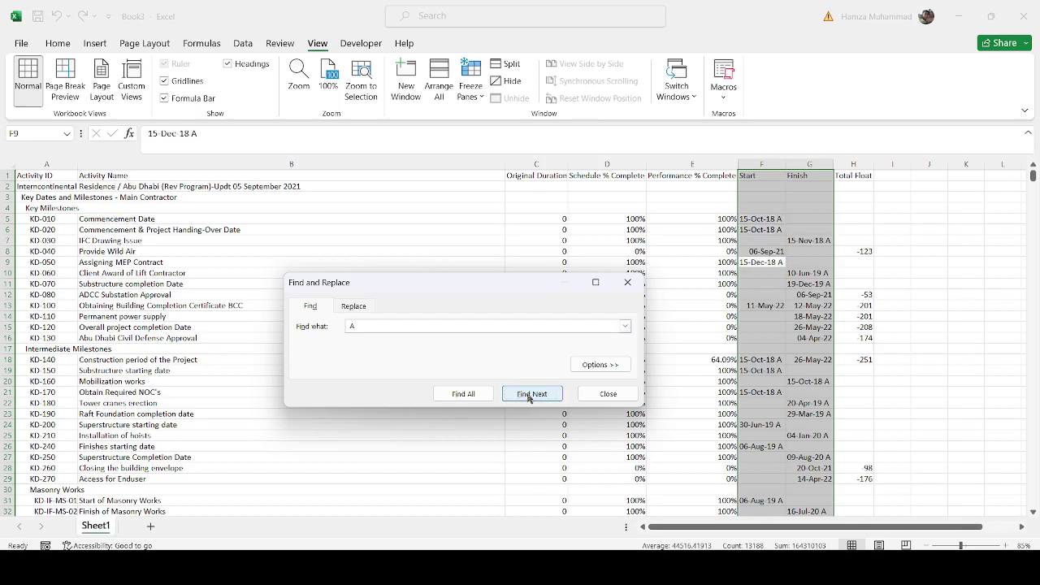
left_click(528, 398)
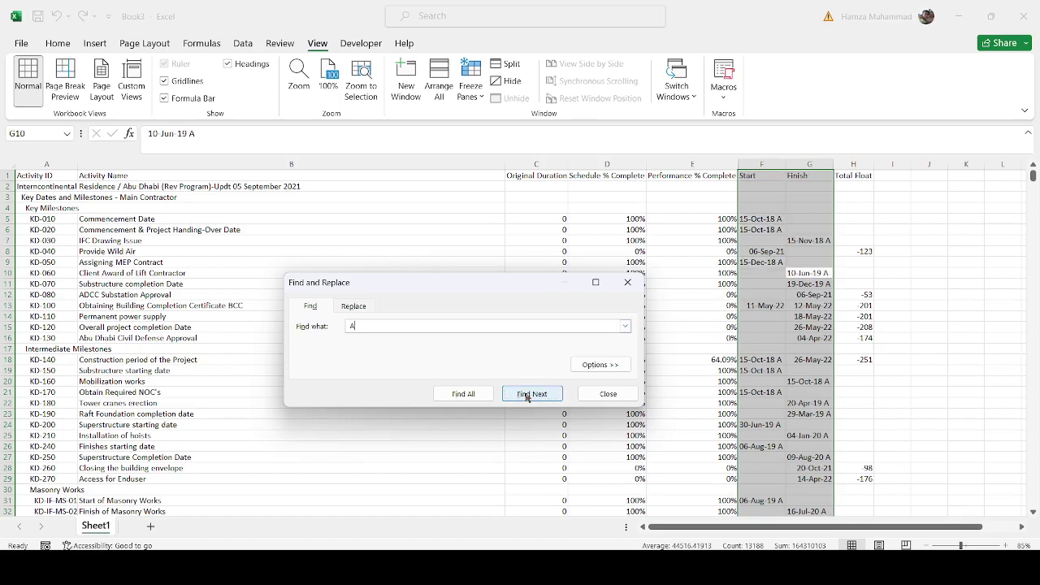
Replace the "A" suffix with nothing, one match at a time, starting from the Finish date in cell G10
left_click(352, 307)
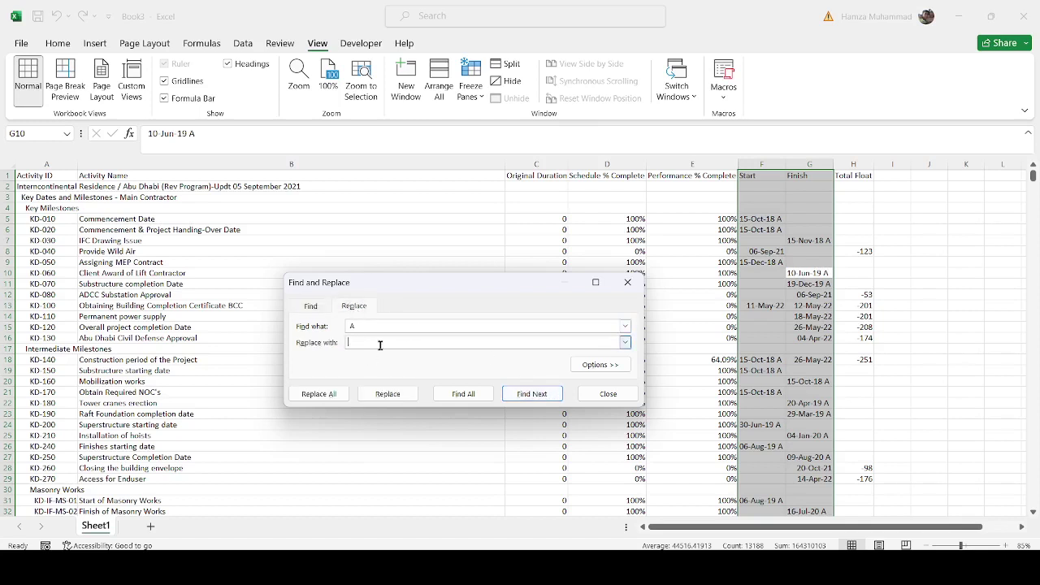
left_click(394, 394)
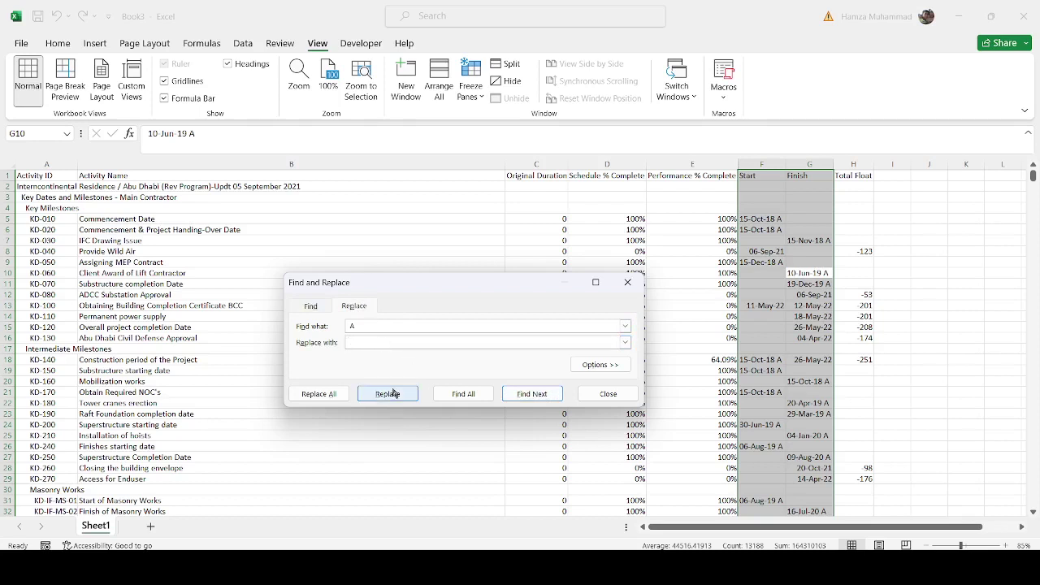
left_click(394, 395)
left_click(393, 395)
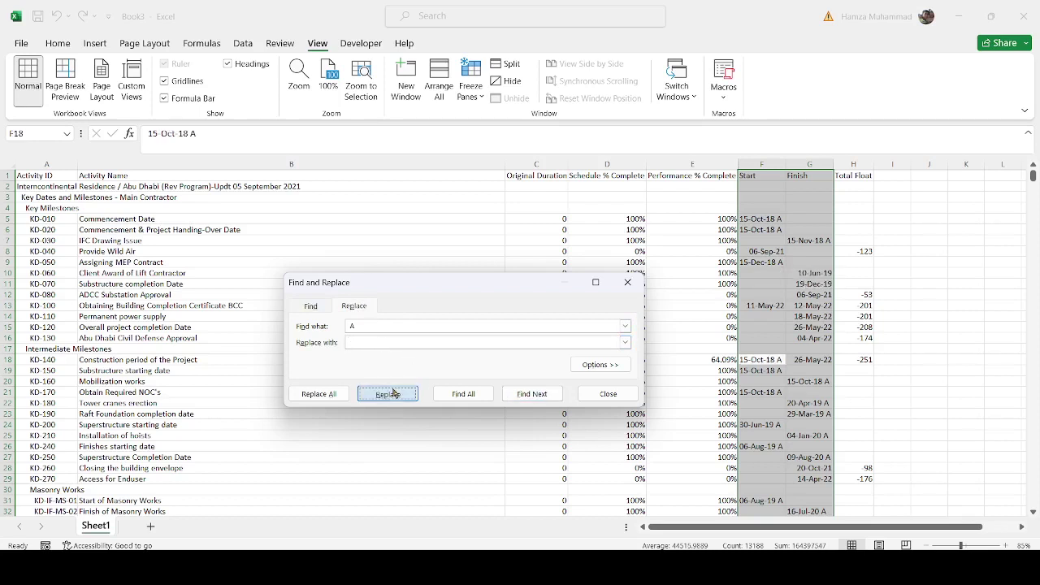
Replace all remaining "A" suffixes in the selected Start and Finish columns with nothing, close Find and Replace, and select cell G10
left_click(325, 397)
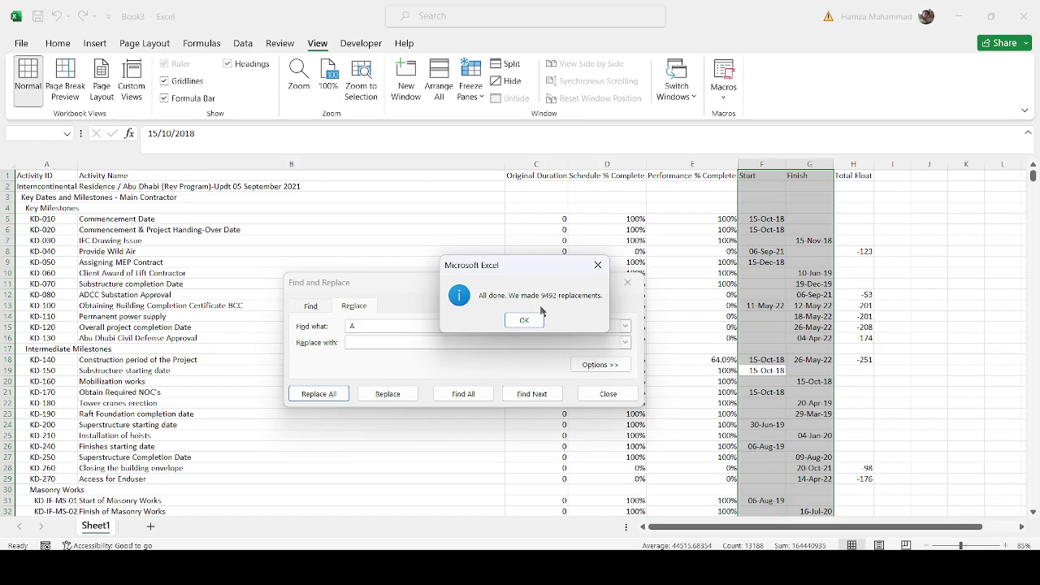
left_click(524, 321)
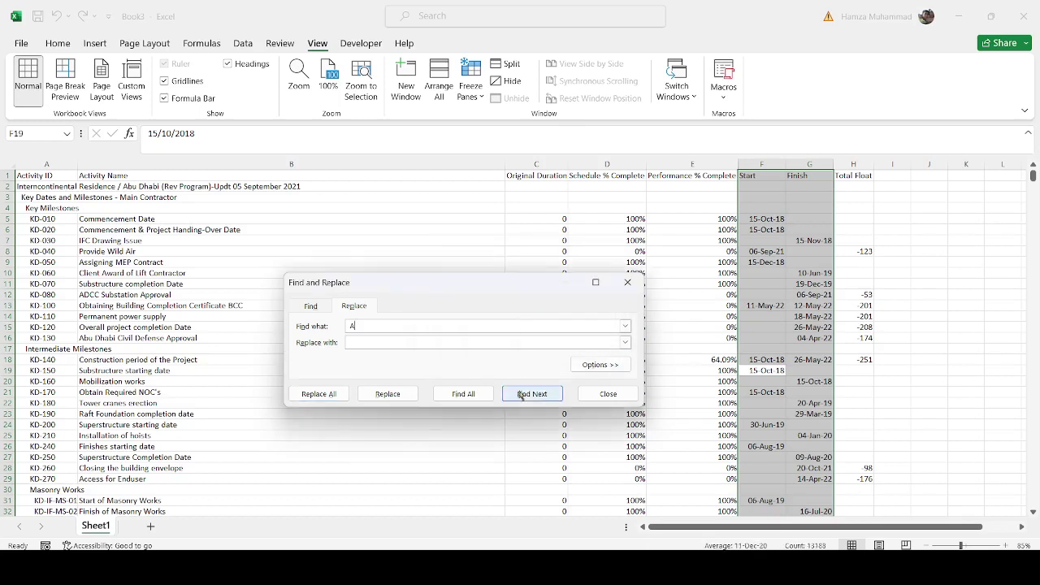
left_click(600, 394)
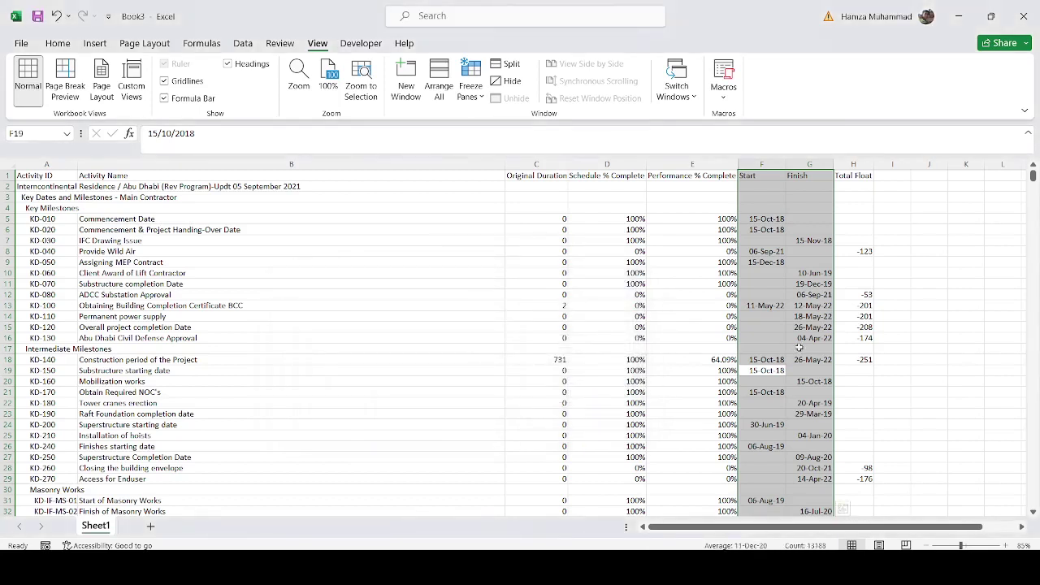
left_click(817, 272)
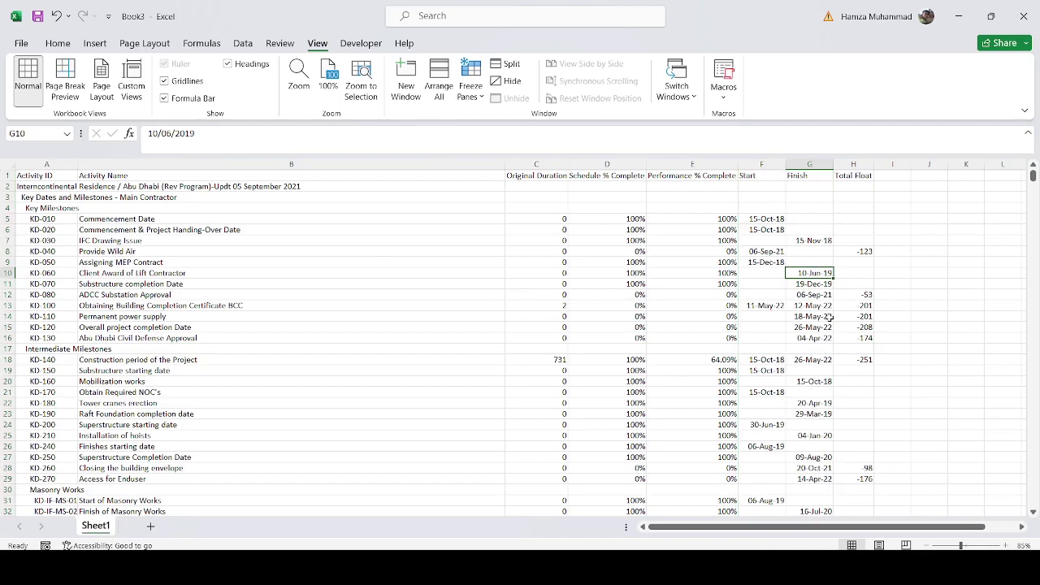